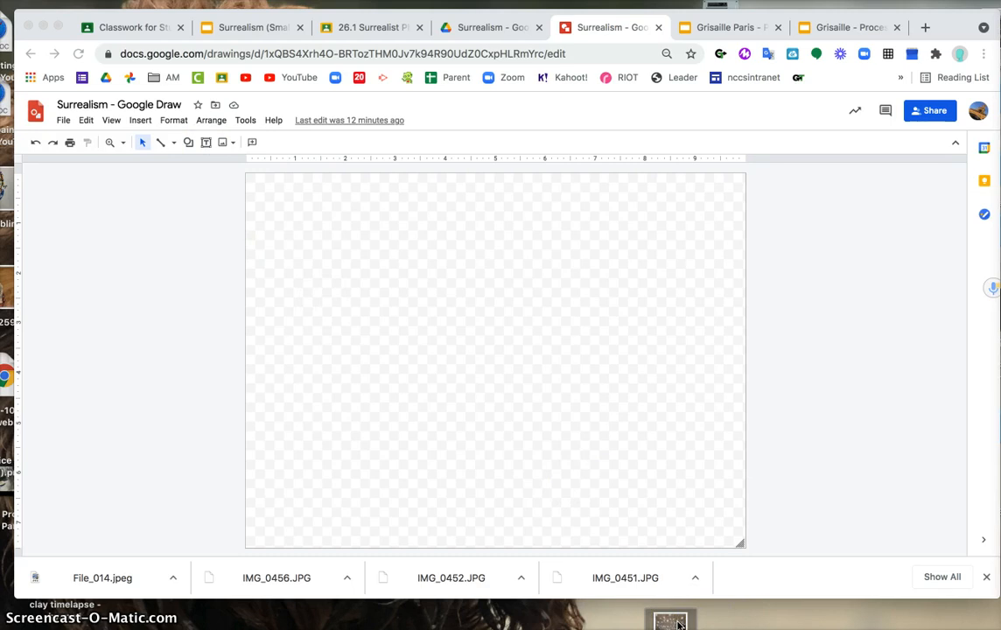
# - Insert the desktop photo of the jumping figure under string lights and move it towards the canvas centre
pyautogui.moveTo(672, 620); pyautogui.dragTo(516, 328)
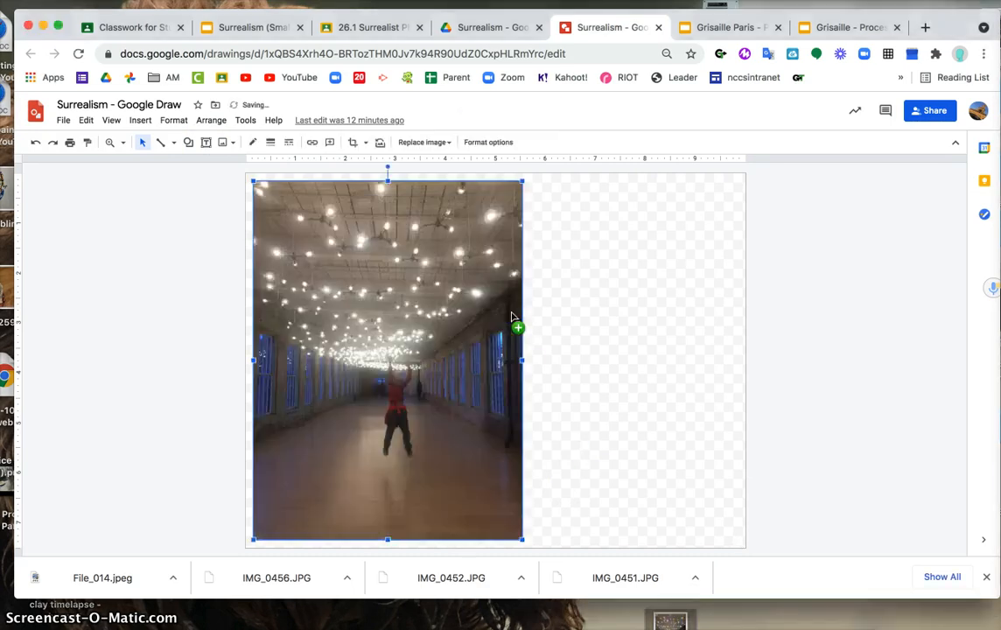
pyautogui.moveTo(457, 312); pyautogui.dragTo(511, 312)
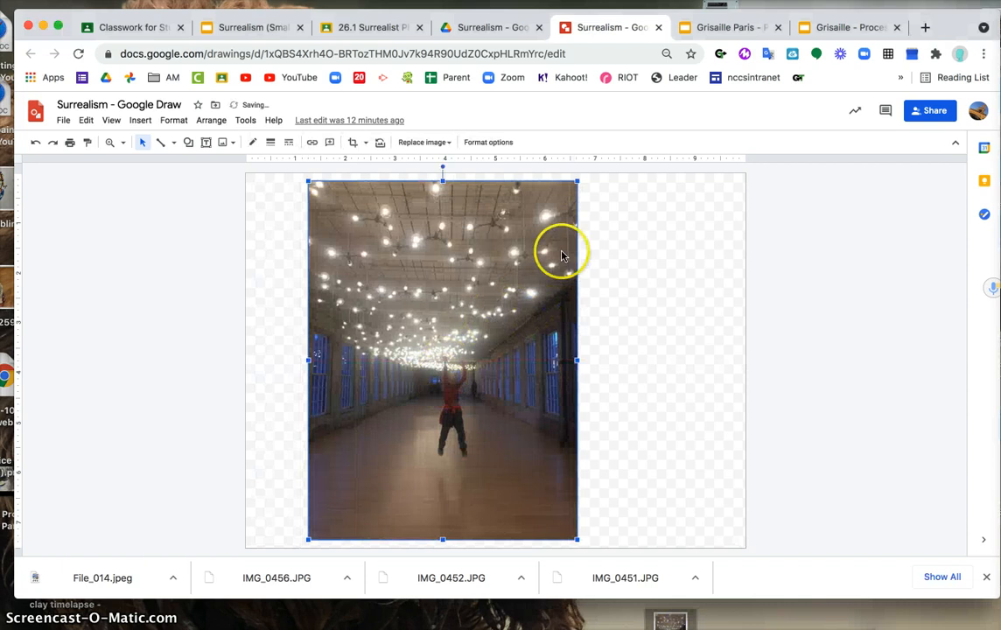
pyautogui.moveTo(578, 181); pyautogui.dragTo(695, 134)
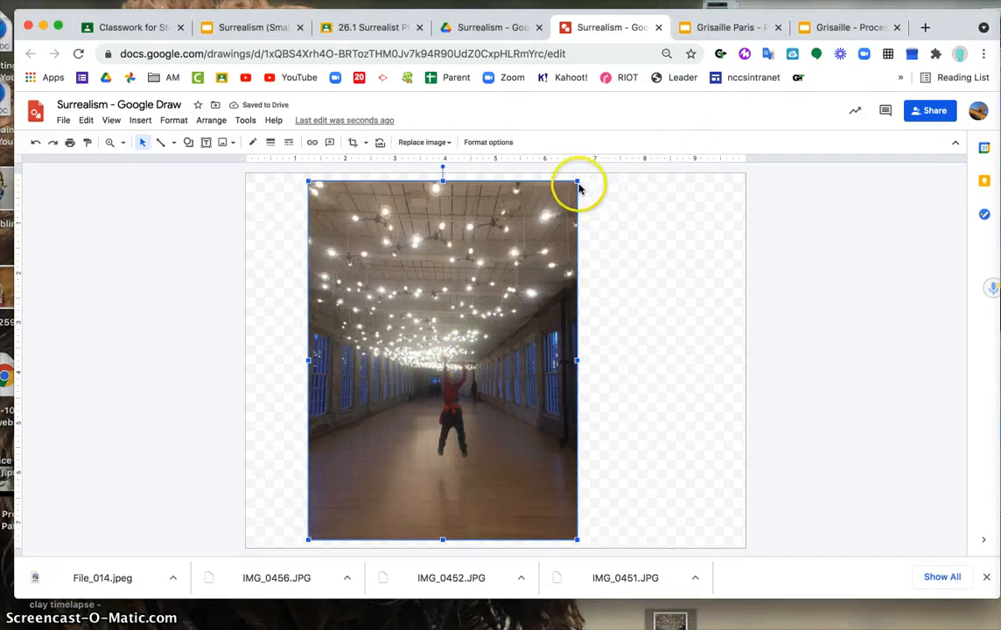
# - Crop the upper strip of ceiling off the photo and enlarge it proportionally to canvas height, aligned with the canvas's left edge
pyautogui.doubleClick(456, 194)
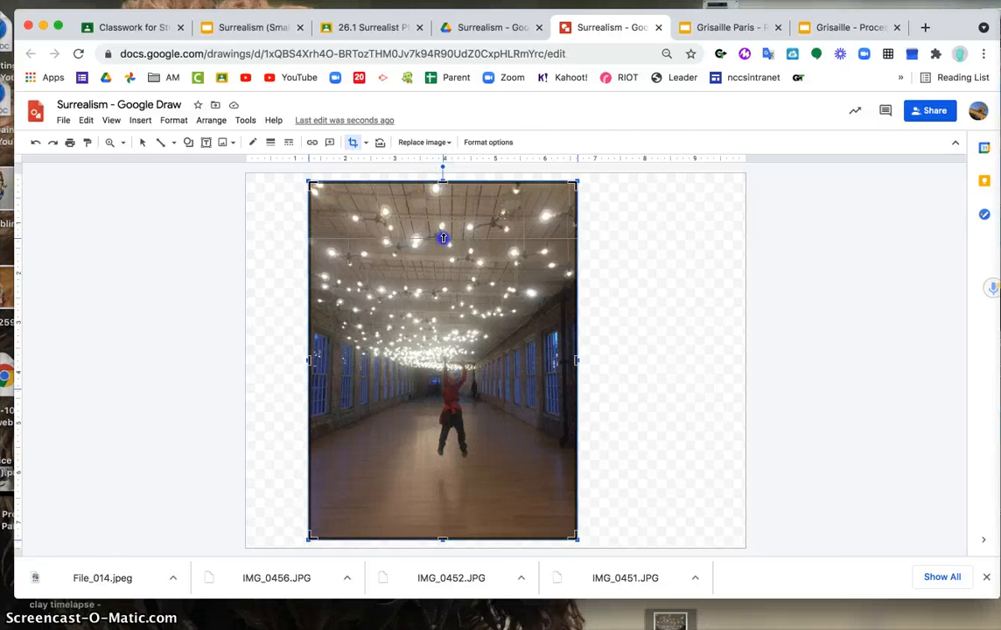
pyautogui.moveTo(442, 237); pyautogui.dragTo(443, 237)
pyautogui.press('Return')
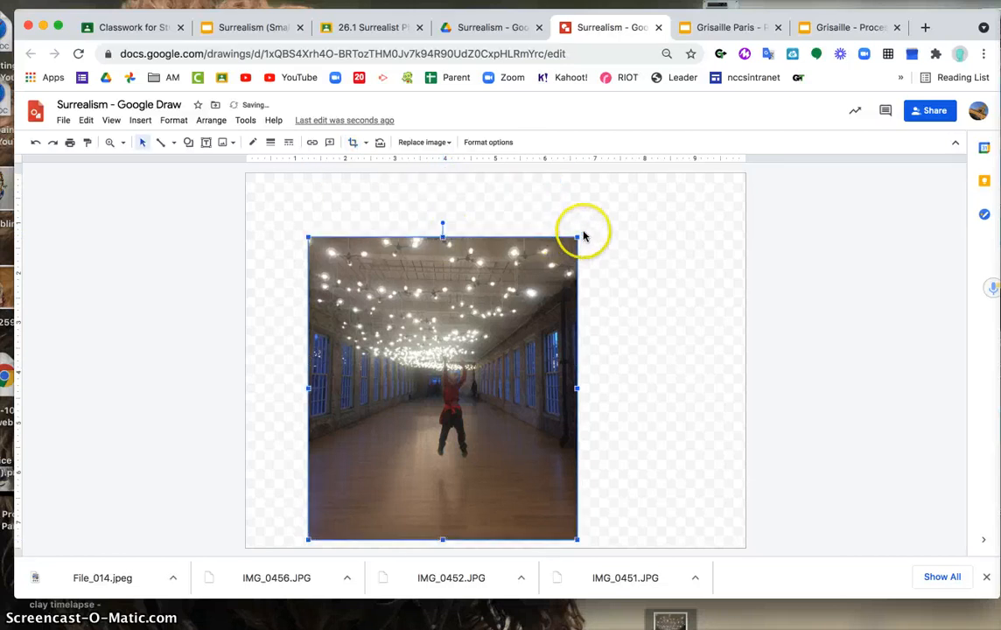
pyautogui.moveTo(578, 236); pyautogui.dragTo(642, 166)
pyautogui.moveTo(608, 214); pyautogui.dragTo(545, 219)
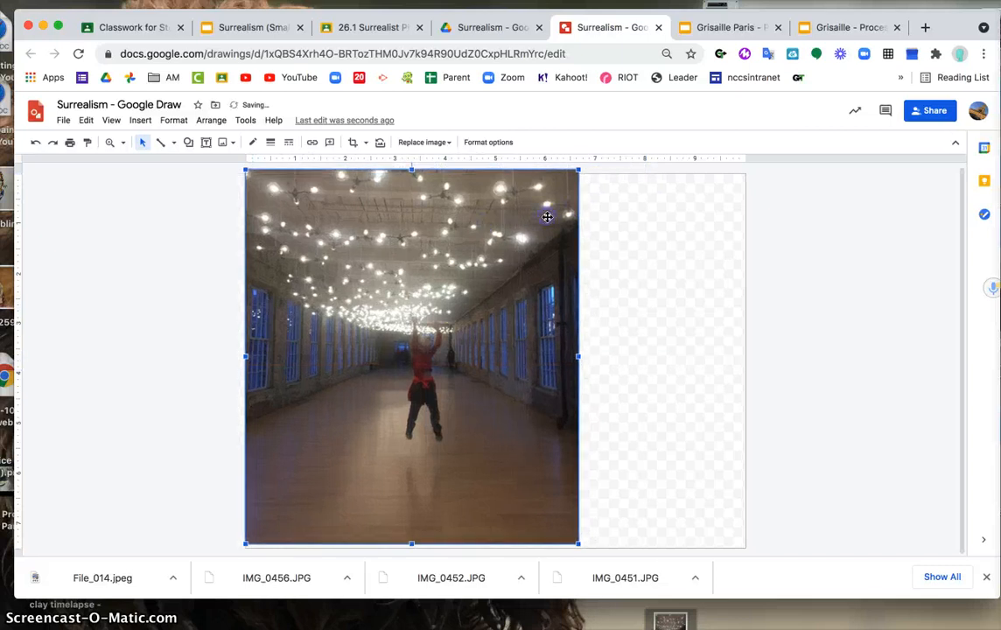
# - Crop a strip of floor off the photo's lower edge, enlarge it back to canvas height and shift it towards the centre
pyautogui.doubleClick(460, 299)
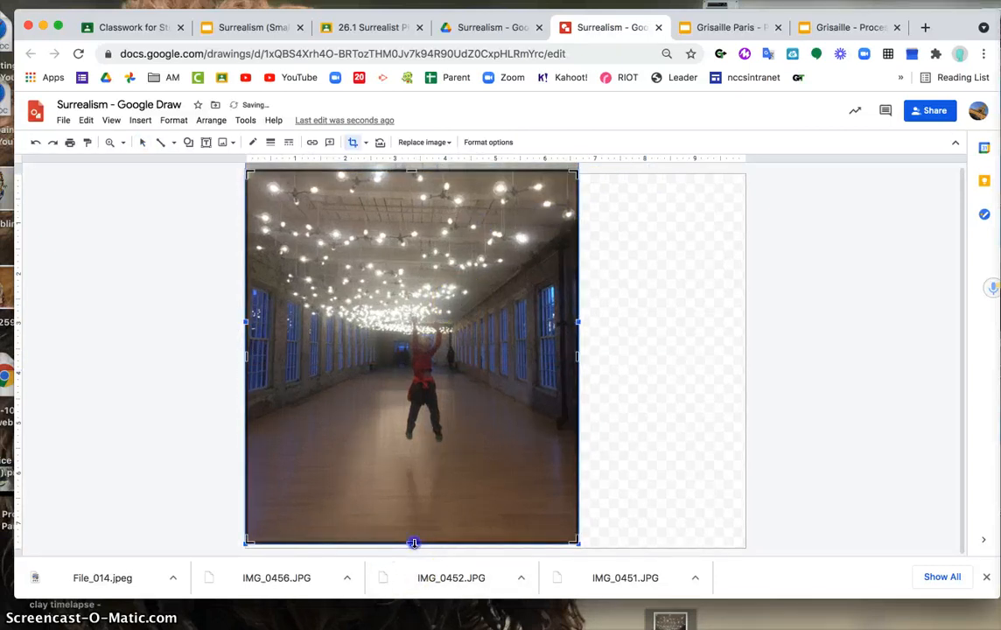
pyautogui.moveTo(411, 542); pyautogui.dragTo(413, 488)
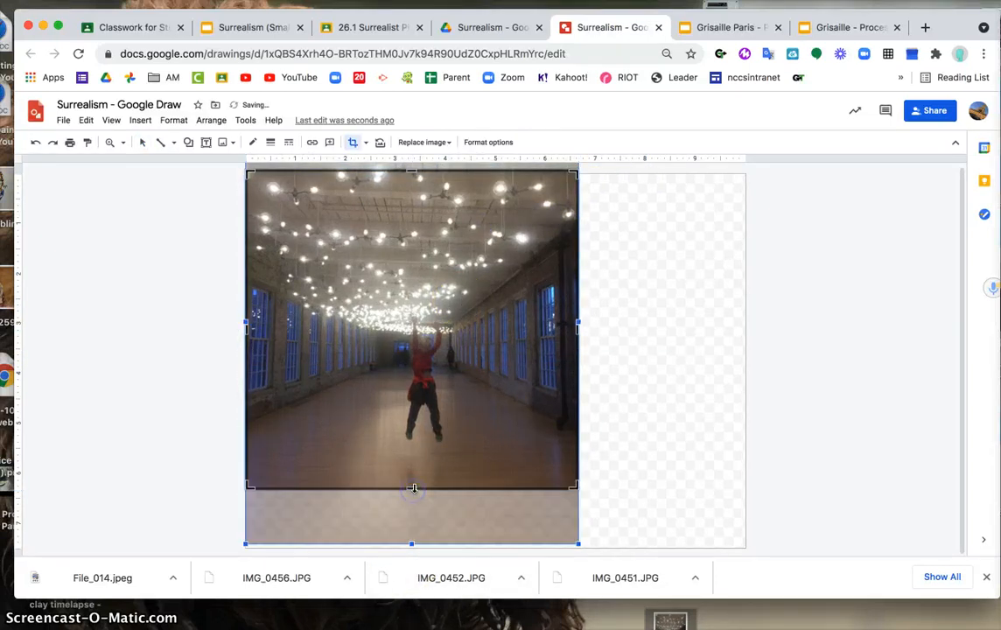
pyautogui.press('Return')
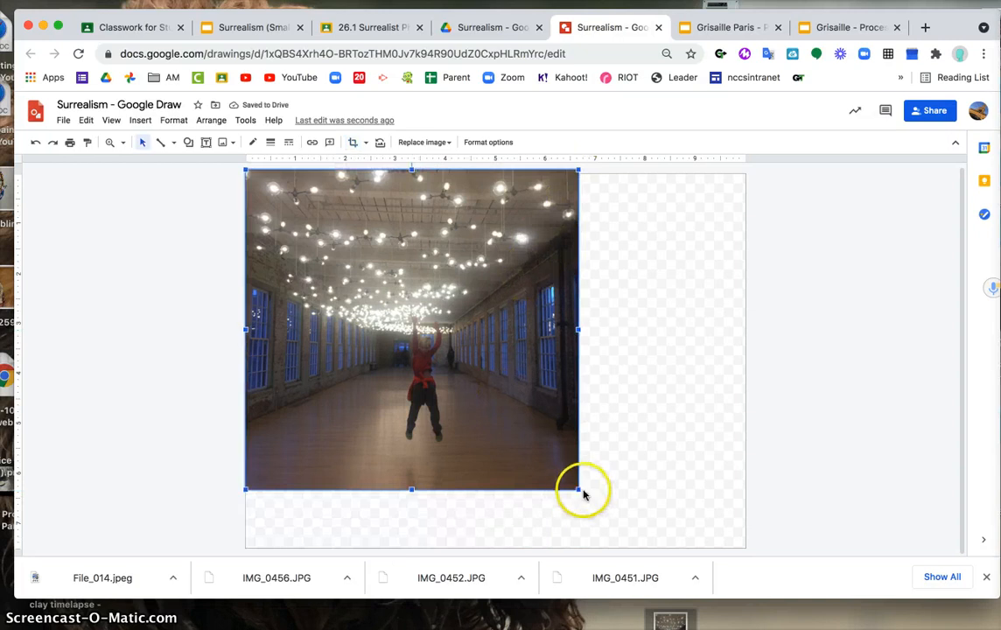
pyautogui.moveTo(577, 490); pyautogui.dragTo(641, 505)
pyautogui.moveTo(579, 487); pyautogui.dragTo(597, 487)
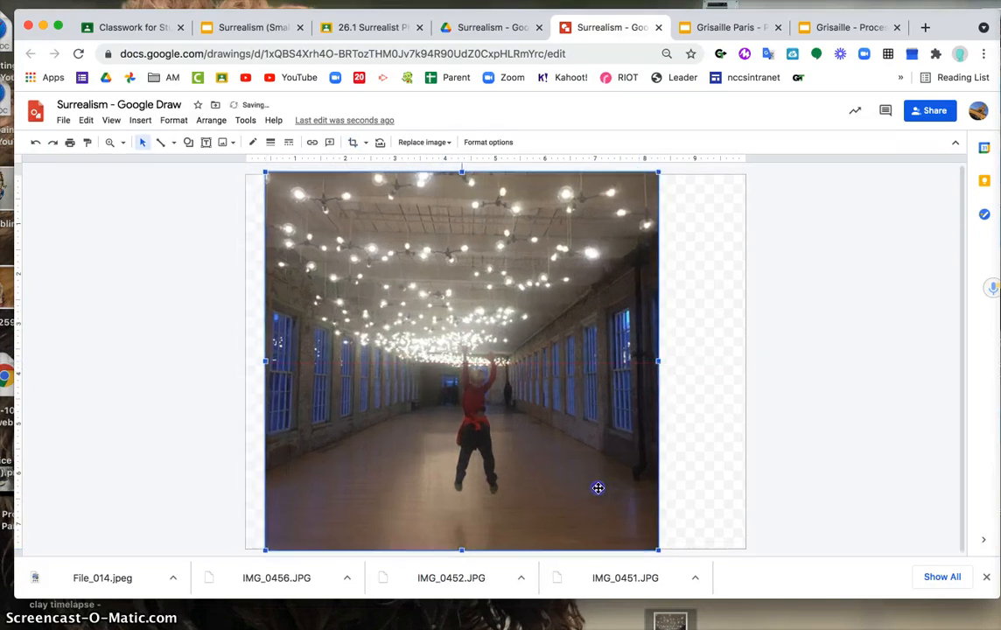
# - Crop another strip of ceiling off the photo and enlarge it proportionally to cover most of the canvas
pyautogui.doubleClick(483, 185)
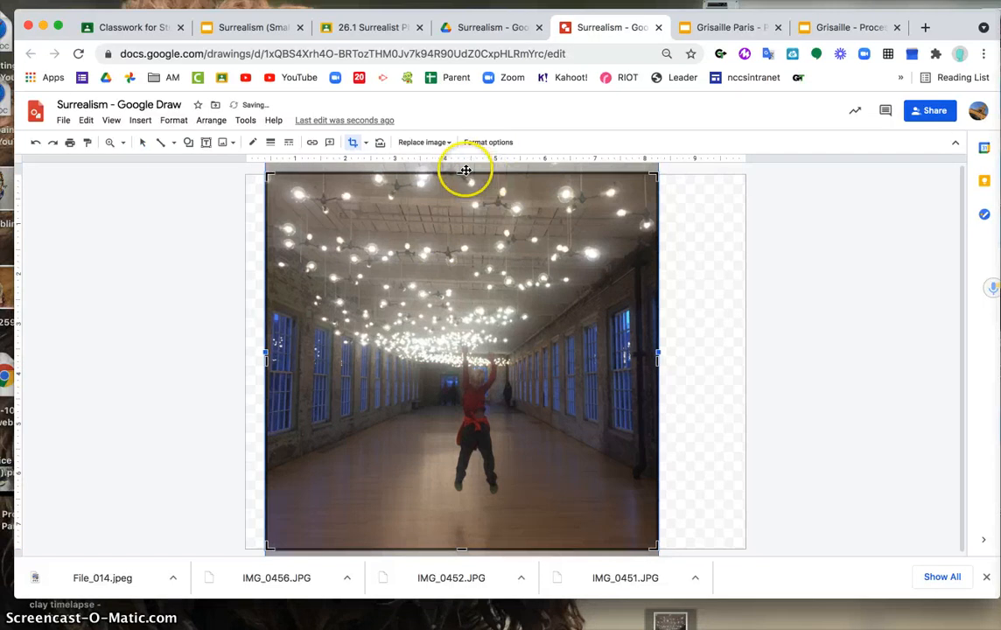
pyautogui.moveTo(465, 222); pyautogui.dragTo(468, 218)
pyautogui.press('Return')
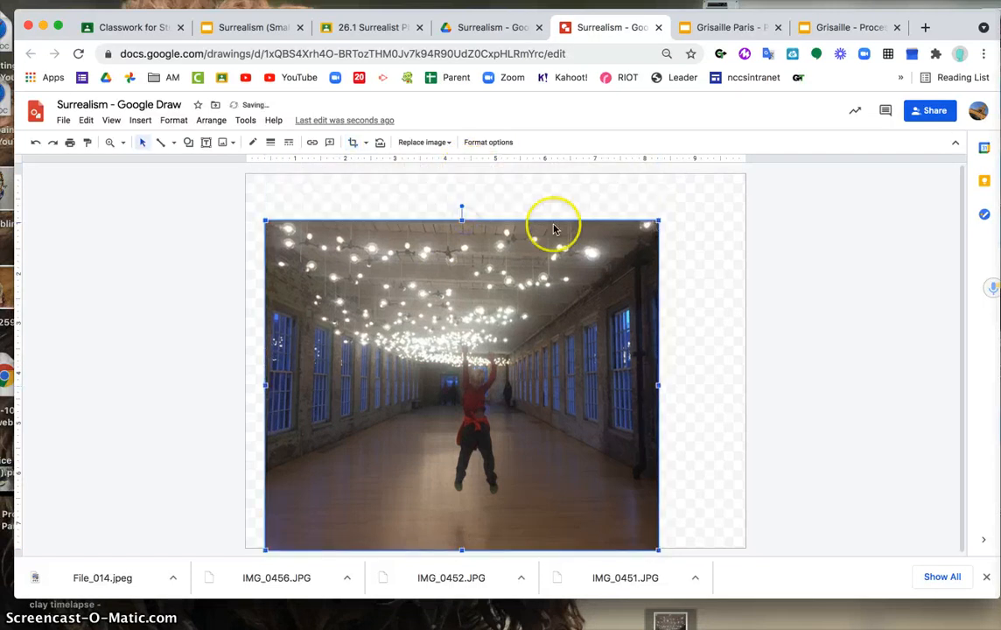
pyautogui.moveTo(660, 220); pyautogui.dragTo(714, 208)
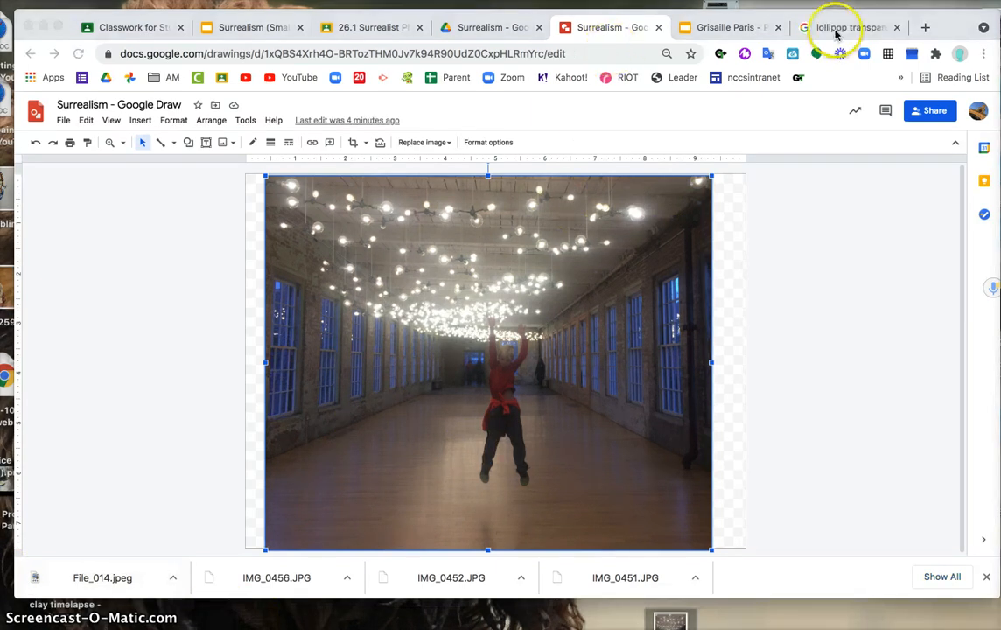
# - Switch to the Google Images results for "lollipop transparent" and look through them for a lollipop with a transparent background
pyautogui.click(837, 27)
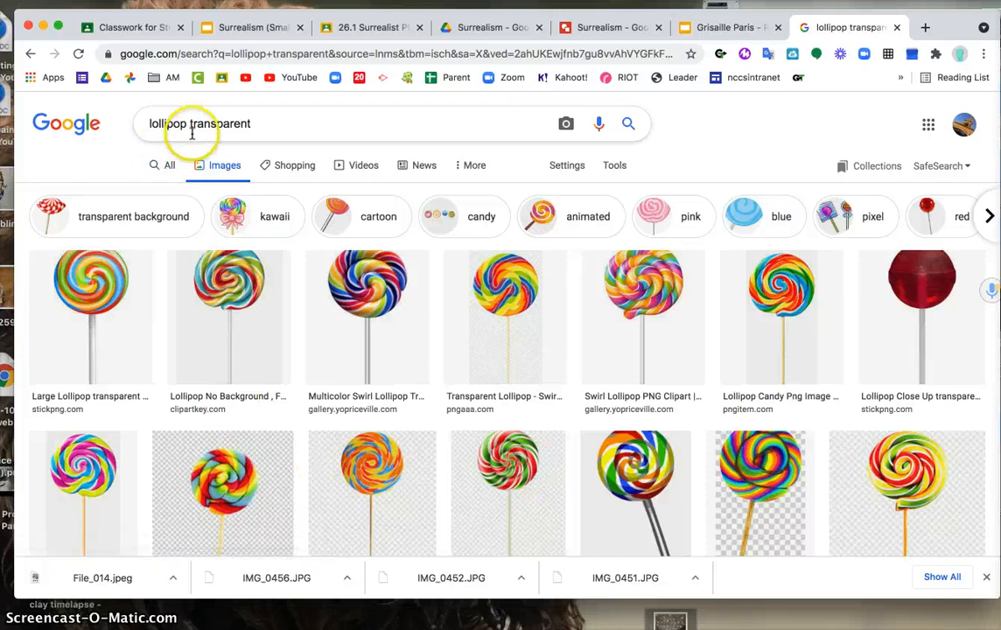
pyautogui.click(282, 121)
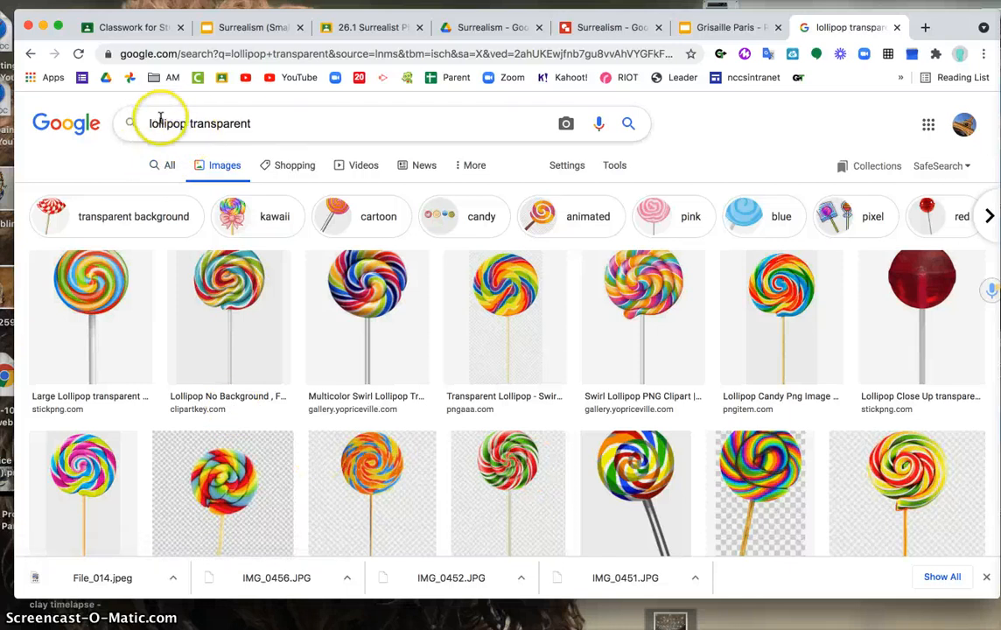
pyautogui.scroll(-2, 555, 422)
pyautogui.scroll(-3, 555, 422)
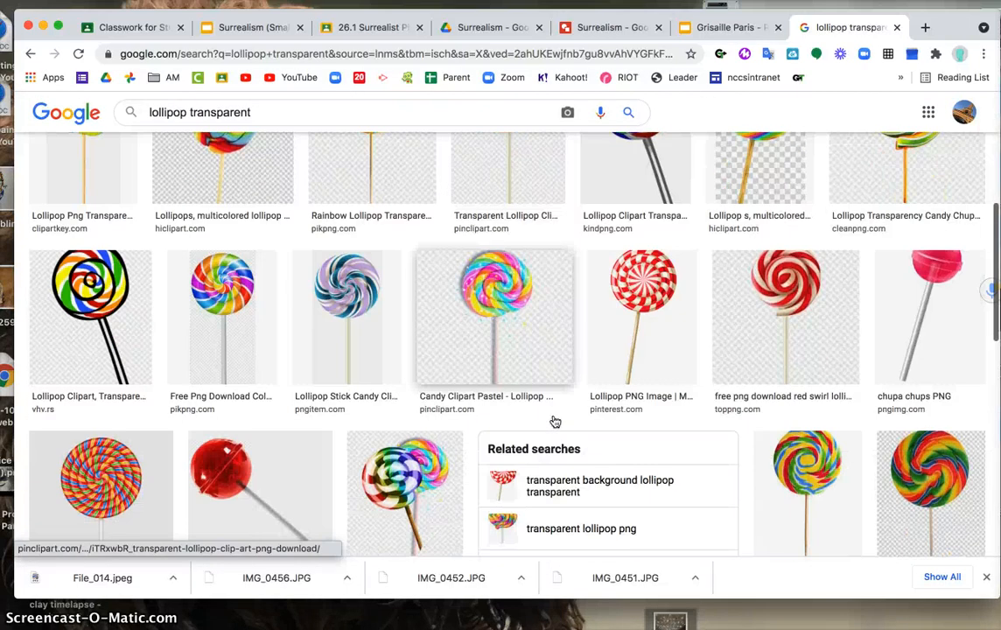
pyautogui.scroll(4, 555, 422)
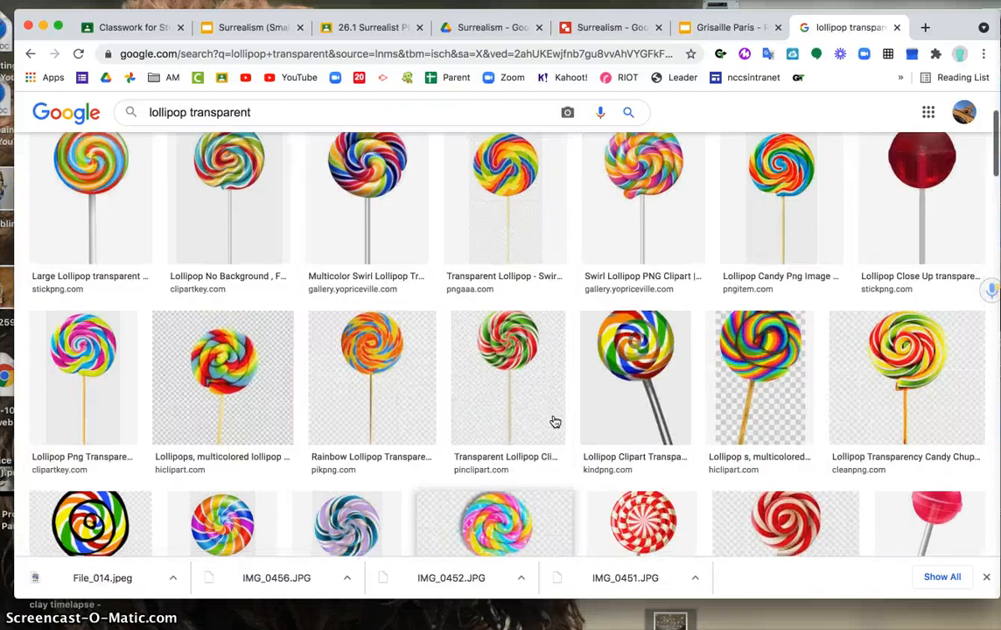
pyautogui.click(725, 389)
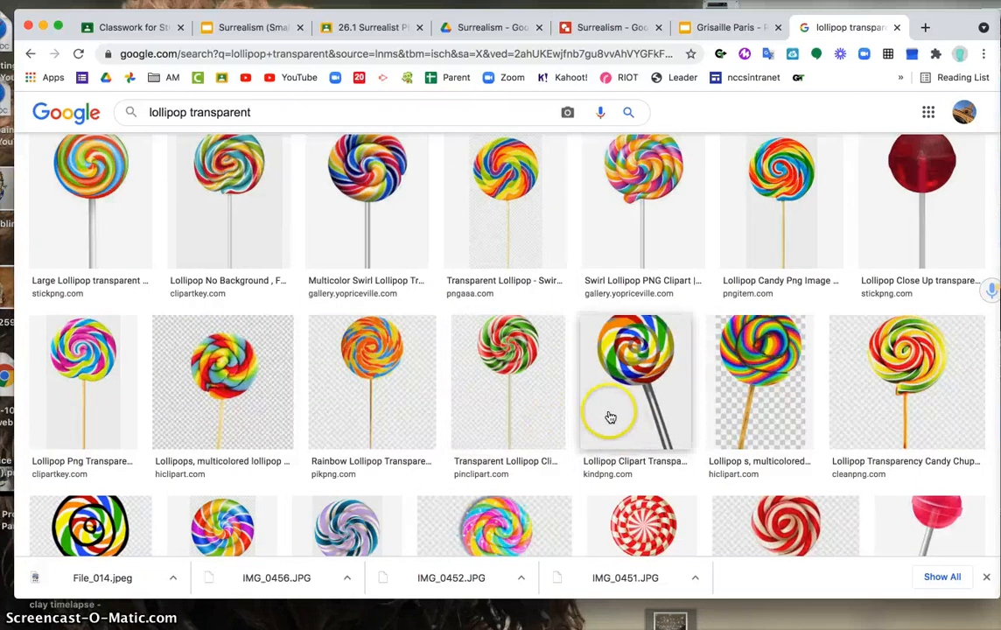
pyautogui.scroll(2, 514, 374)
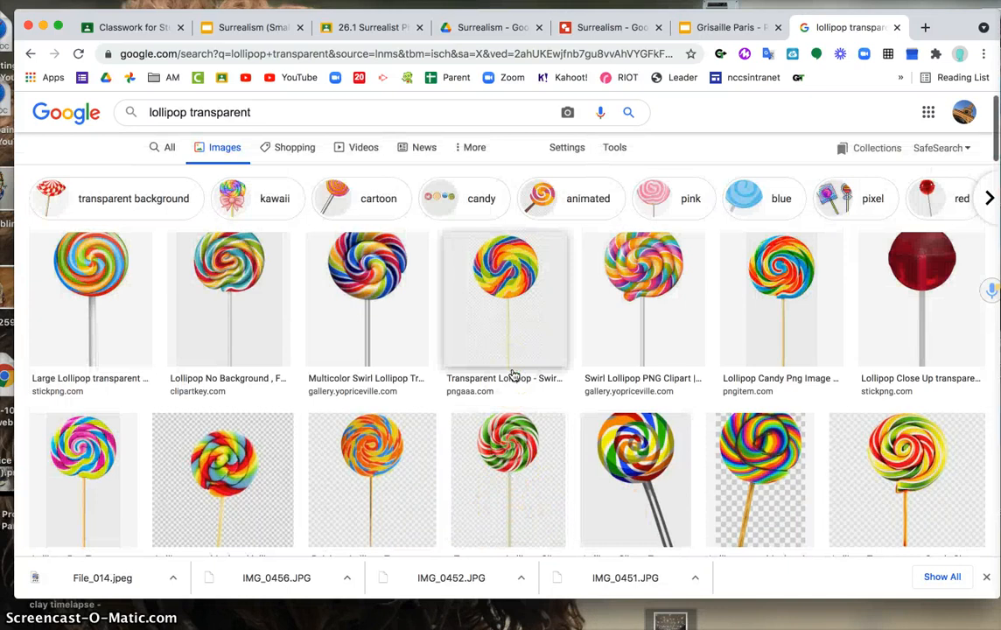
pyautogui.click(408, 334)
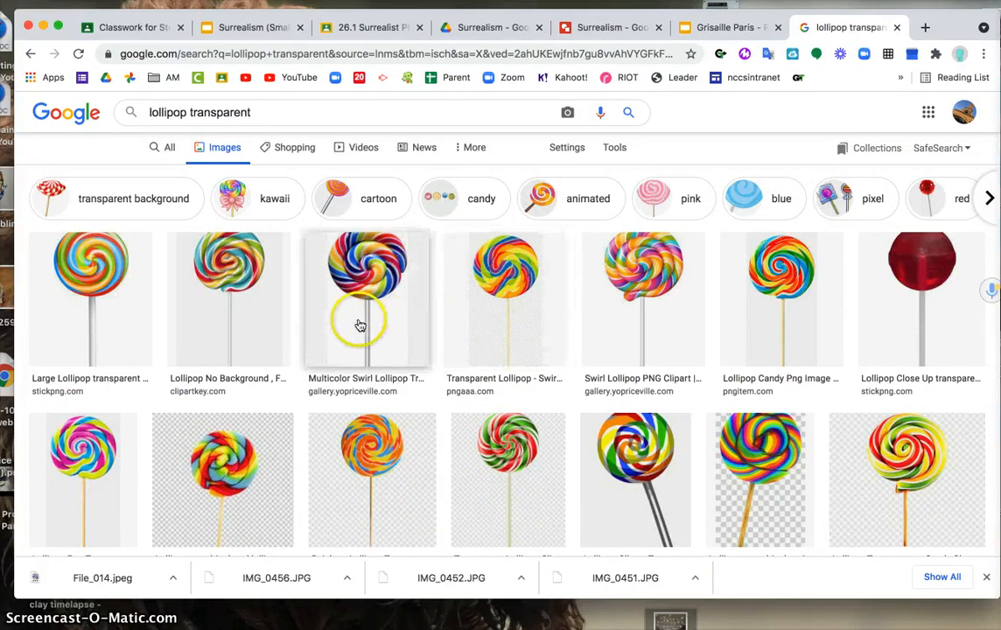
# - Try placing the "Lollipop No Background" image from clipartkey.com in the drawing and delete it
pyautogui.click(272, 329)
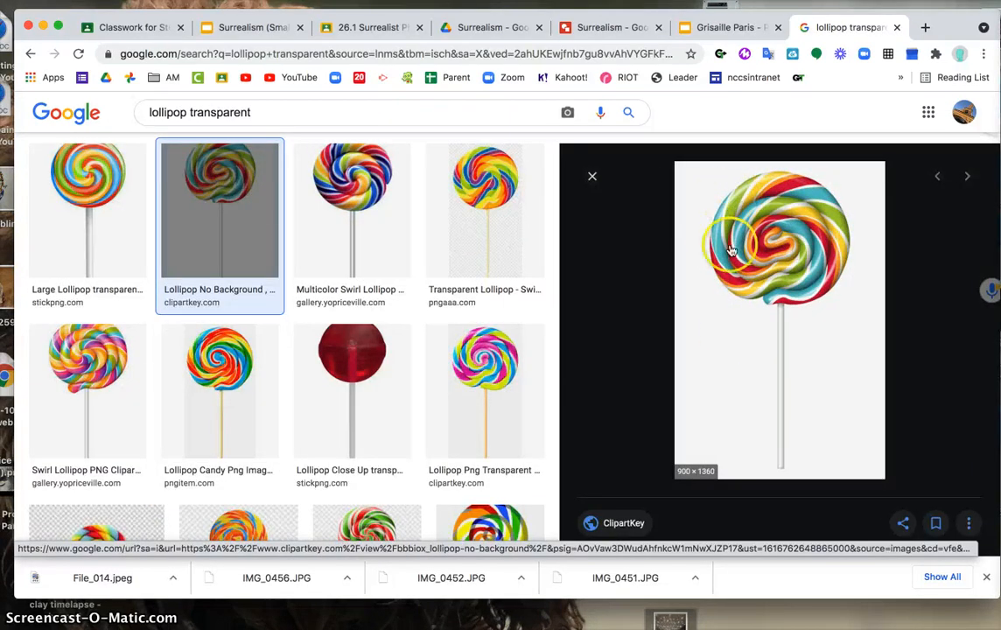
pyautogui.rightClick(722, 248)
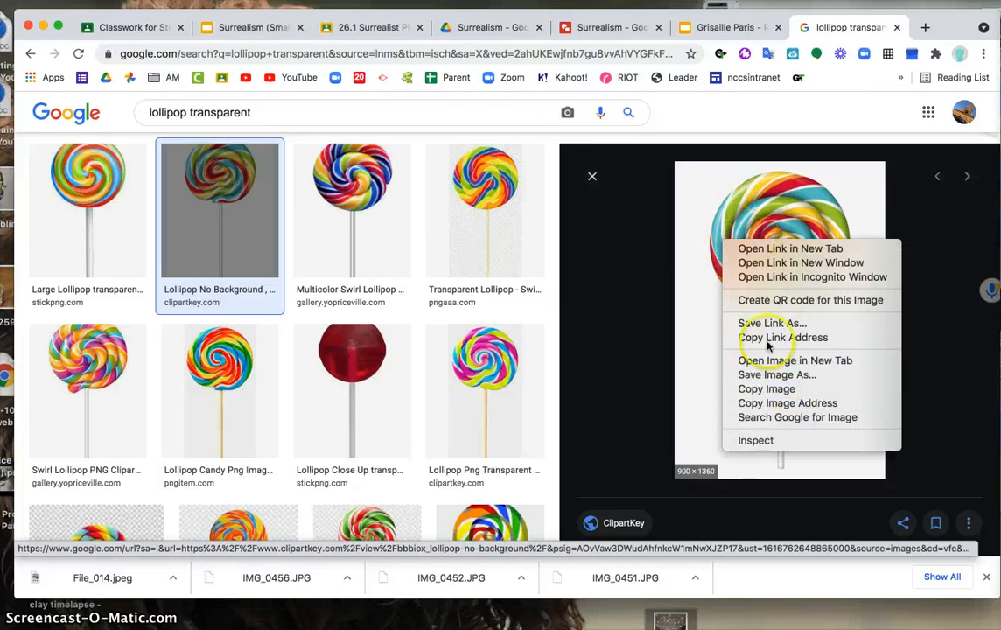
pyautogui.click(784, 390)
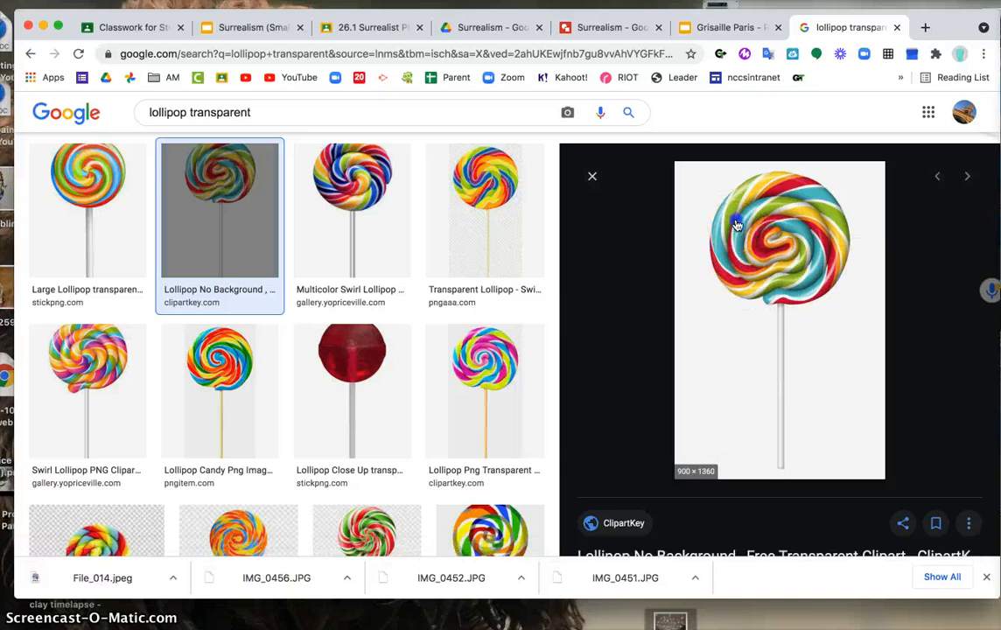
pyautogui.moveTo(738, 223); pyautogui.dragTo(643, 40)
pyautogui.moveTo(611, 7)
pyautogui.mouseDown()
pyautogui.moveTo(584, 7)
pyautogui.moveTo(601, 16)
pyautogui.moveTo(545, 340)
pyautogui.moveTo(539, 269)
pyautogui.mouseUp()
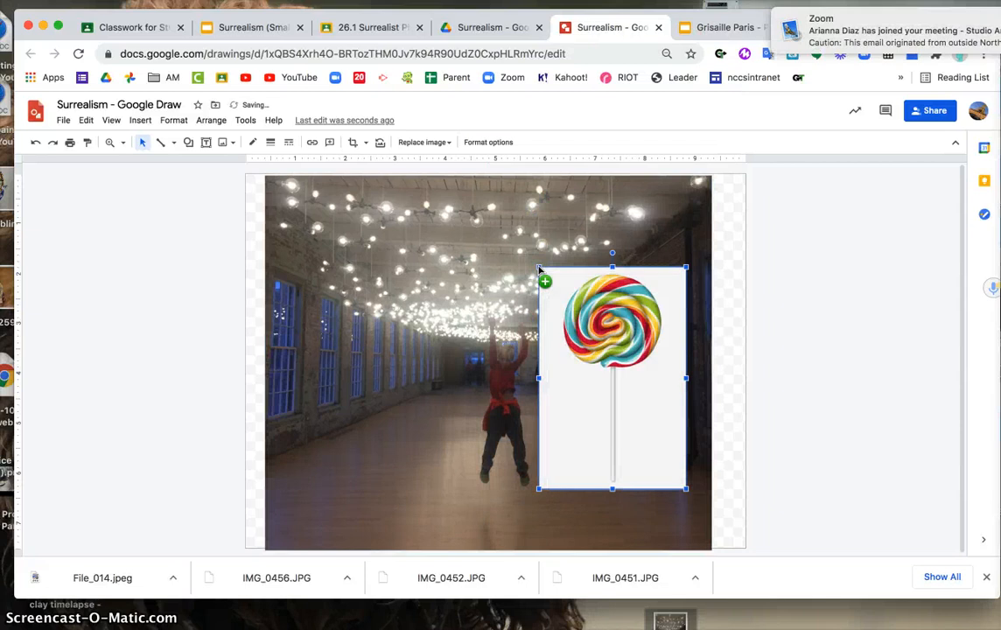
pyautogui.click(618, 384)
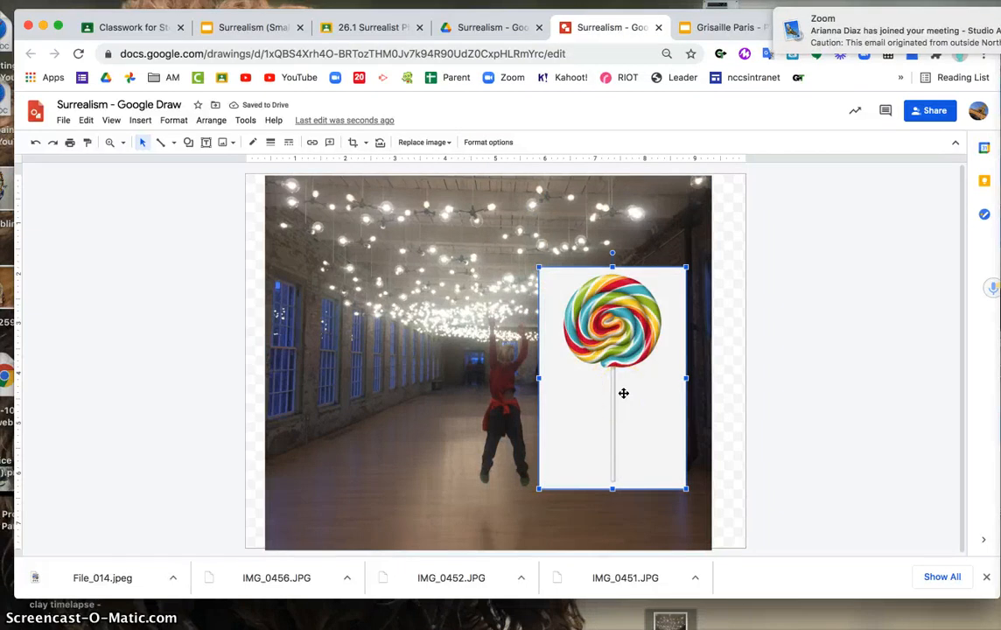
pyautogui.press('Delete')
# - Try placing the "Multicolor Swirl Lollipop" search result in the drawing and delete it
pyautogui.click(833, 27)
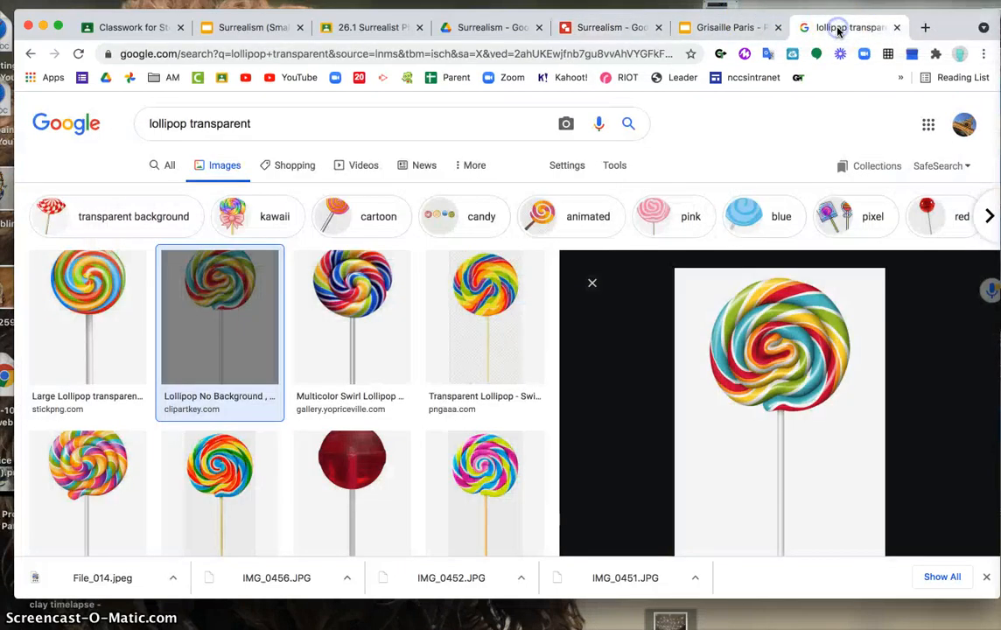
pyautogui.moveTo(322, 350)
pyautogui.mouseDown()
pyautogui.moveTo(630, 22)
pyautogui.moveTo(578, 48)
pyautogui.moveTo(589, 30)
pyautogui.moveTo(444, 273)
pyautogui.mouseUp()
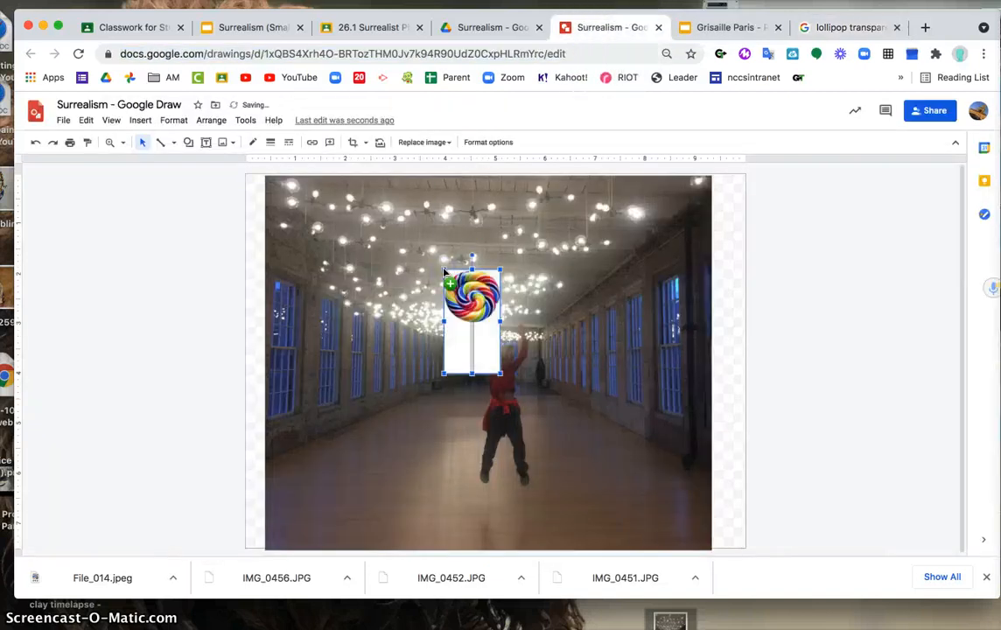
pyautogui.press('BackSpace')
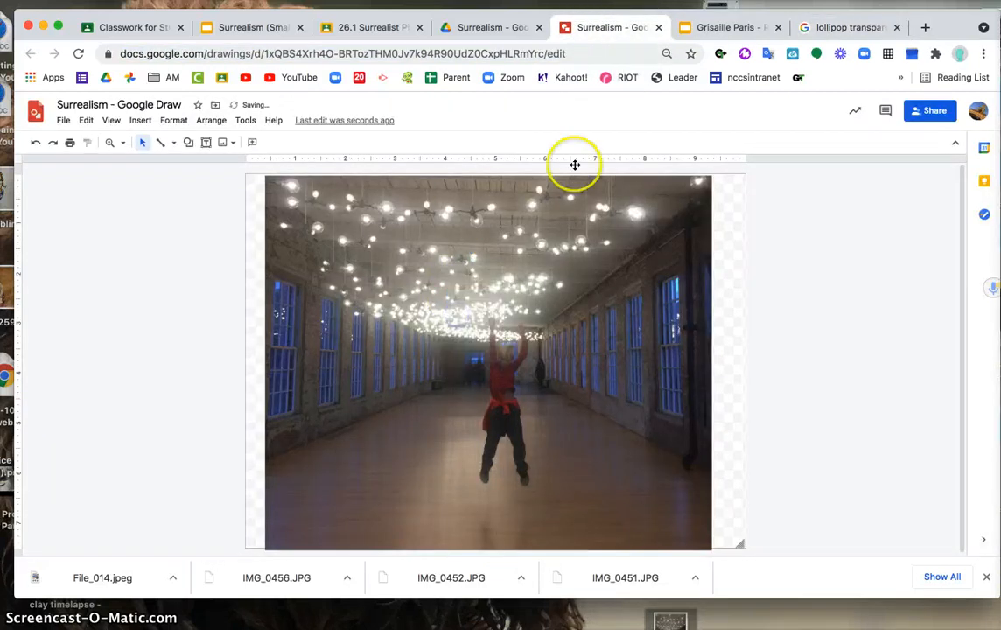
# - Insert the "Large Lollipop transparent" image from stickpng.com into the drawing, beside the jumping figure
pyautogui.click(844, 27)
pyautogui.click(81, 308)
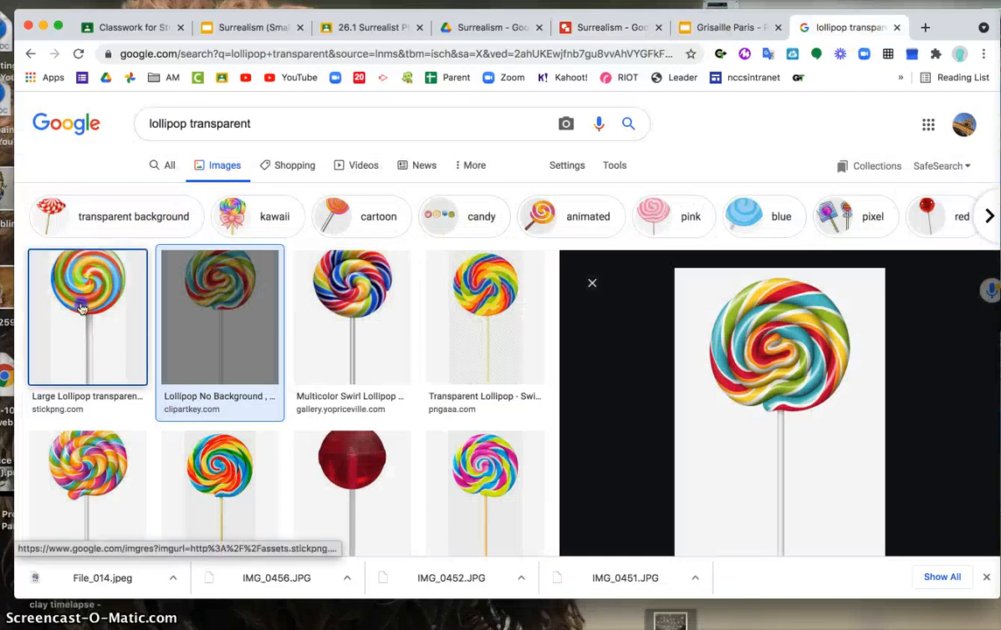
pyautogui.moveTo(713, 219)
pyautogui.mouseDown()
pyautogui.moveTo(810, 153)
pyautogui.moveTo(645, 38)
pyautogui.moveTo(569, 40)
pyautogui.moveTo(589, 276)
pyautogui.mouseUp()
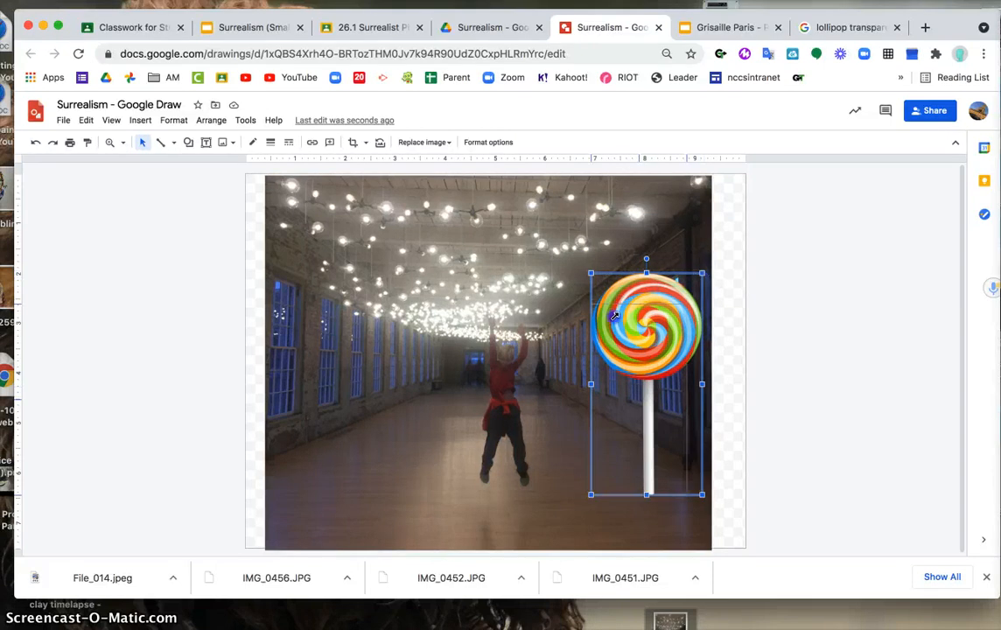
# - Shrink the lollipop proportionally, try narrowing its width alone and undo that distortion
pyautogui.moveTo(701, 273); pyautogui.dragTo(674, 329)
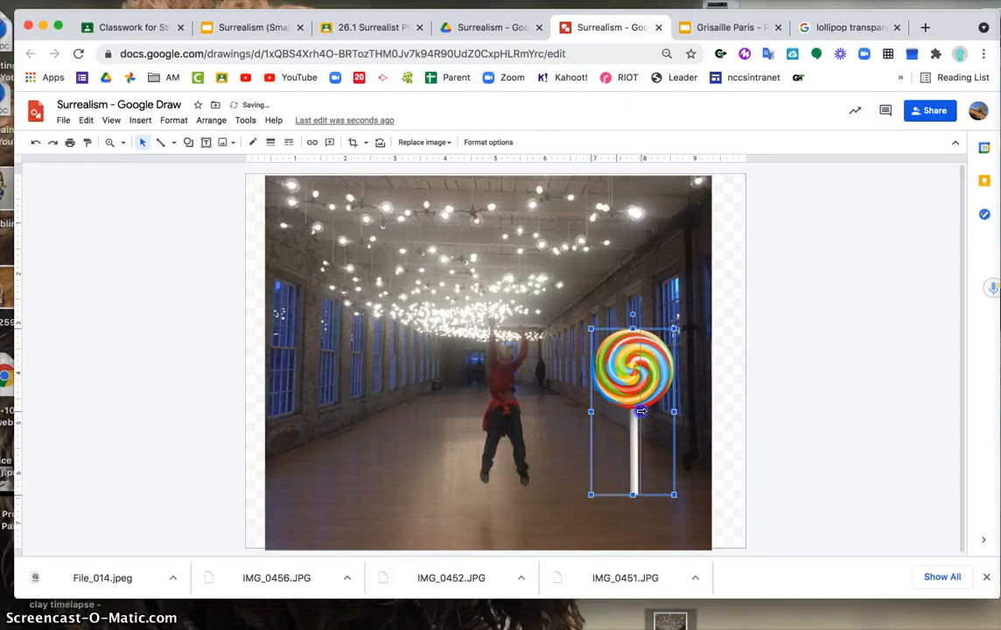
pyautogui.moveTo(641, 411); pyautogui.dragTo(642, 411)
pyautogui.press('super+z')
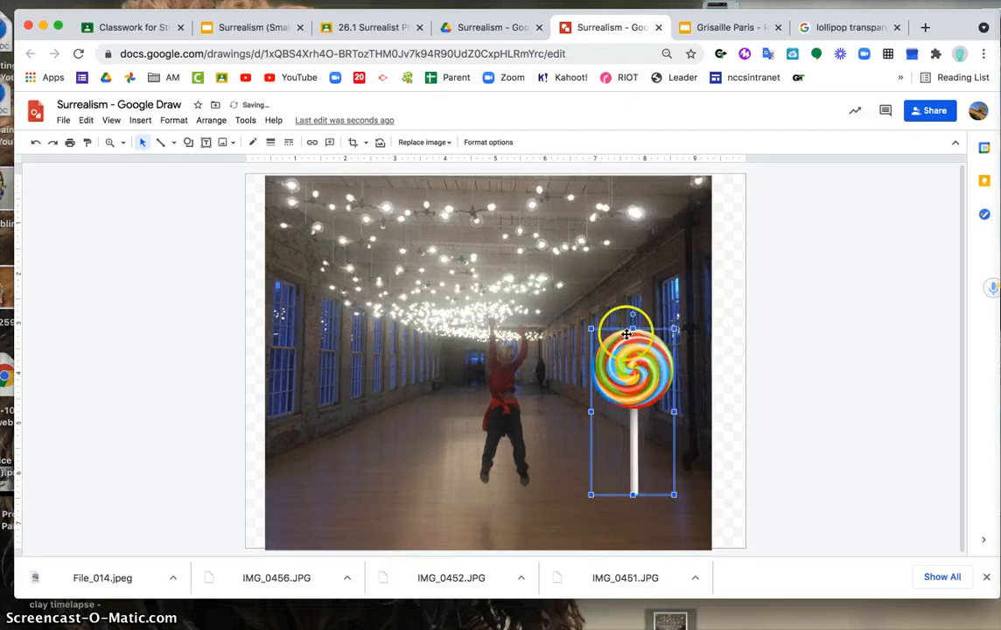
# - Turn the lollipop upside down at about 0.9 inches wide and hang it among the lights above the figure's raised hands
pyautogui.moveTo(633, 312)
pyautogui.mouseDown()
pyautogui.moveTo(713, 425)
pyautogui.moveTo(614, 517)
pyautogui.moveTo(638, 506)
pyautogui.moveTo(616, 444)
pyautogui.moveTo(593, 423)
pyautogui.mouseUp()
pyautogui.click(671, 480)
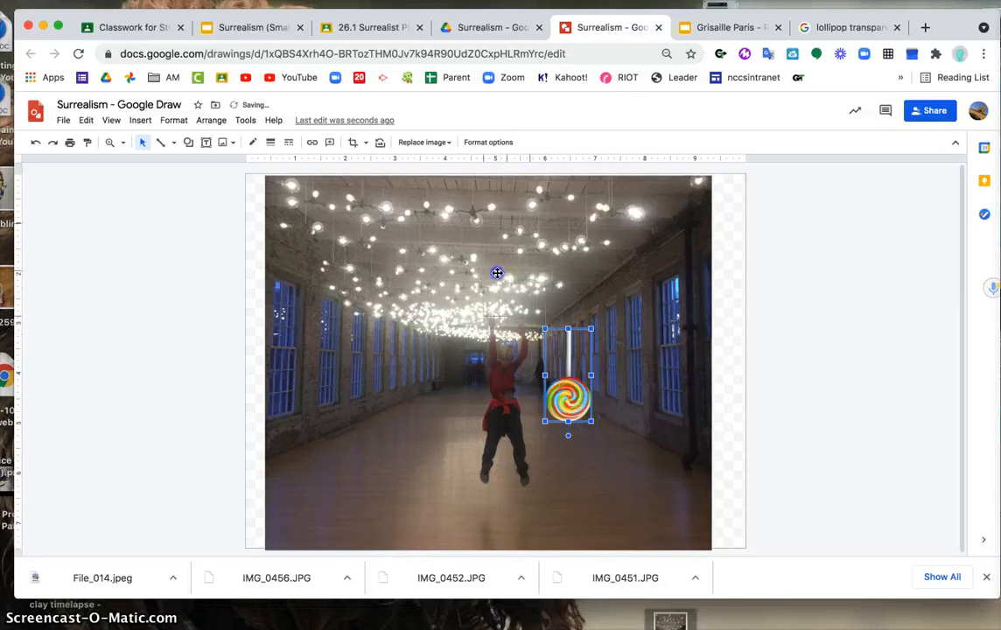
pyautogui.moveTo(497, 273); pyautogui.dragTo(497, 275)
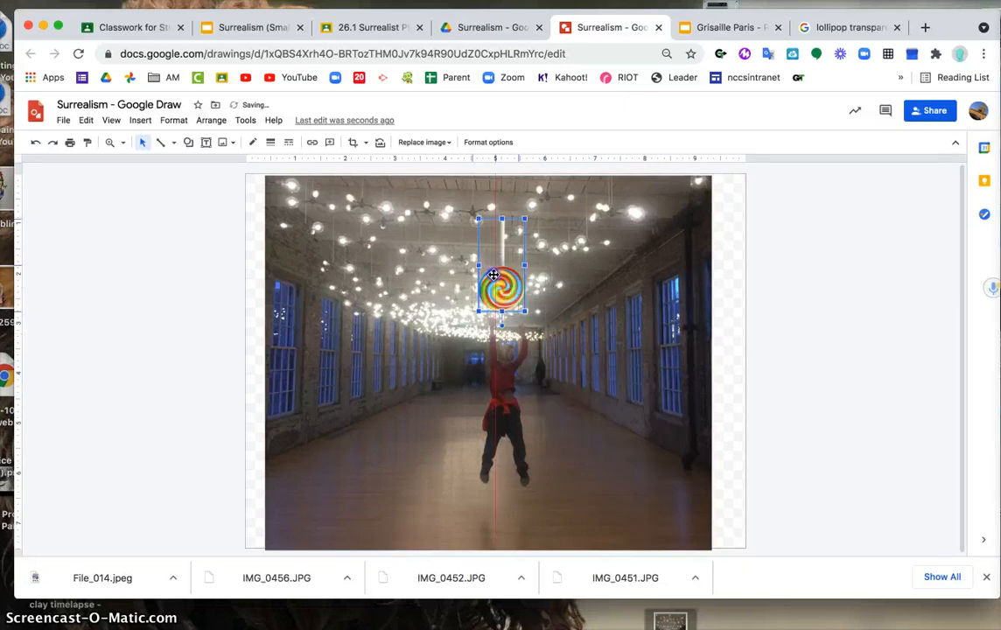
pyautogui.press('Left')
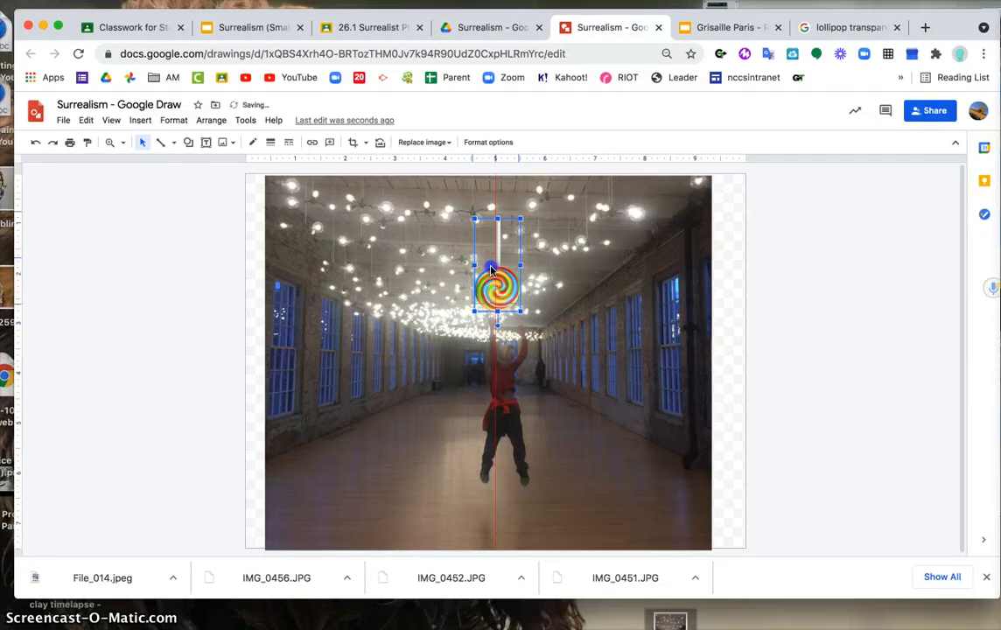
# - Add copies of the lollipop among the lights and shrink the one left of the figure's hands to about 0.7 inches wide
pyautogui.click(602, 282)
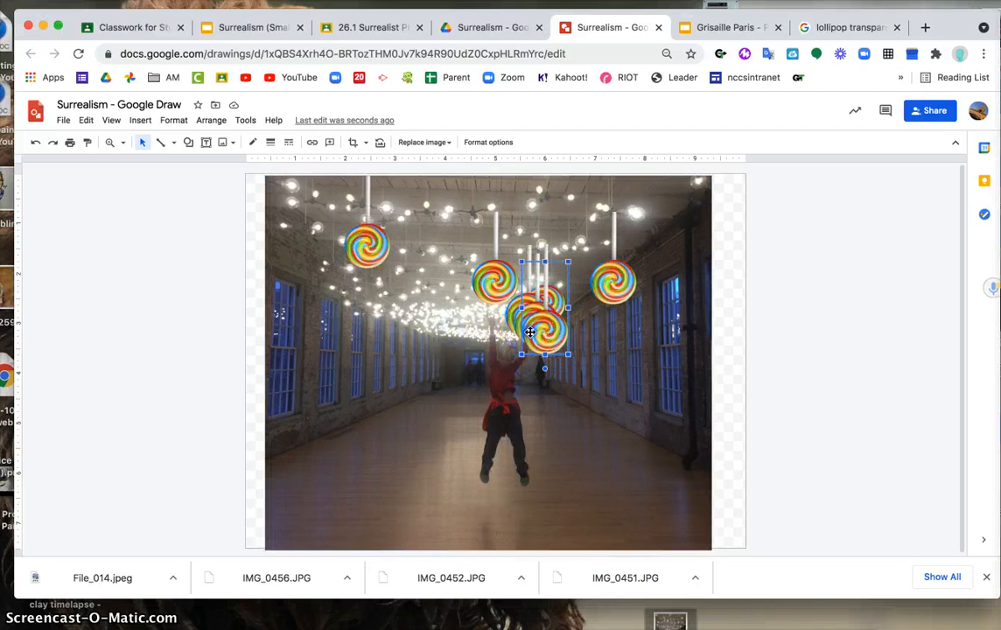
pyautogui.moveTo(533, 323); pyautogui.dragTo(428, 319)
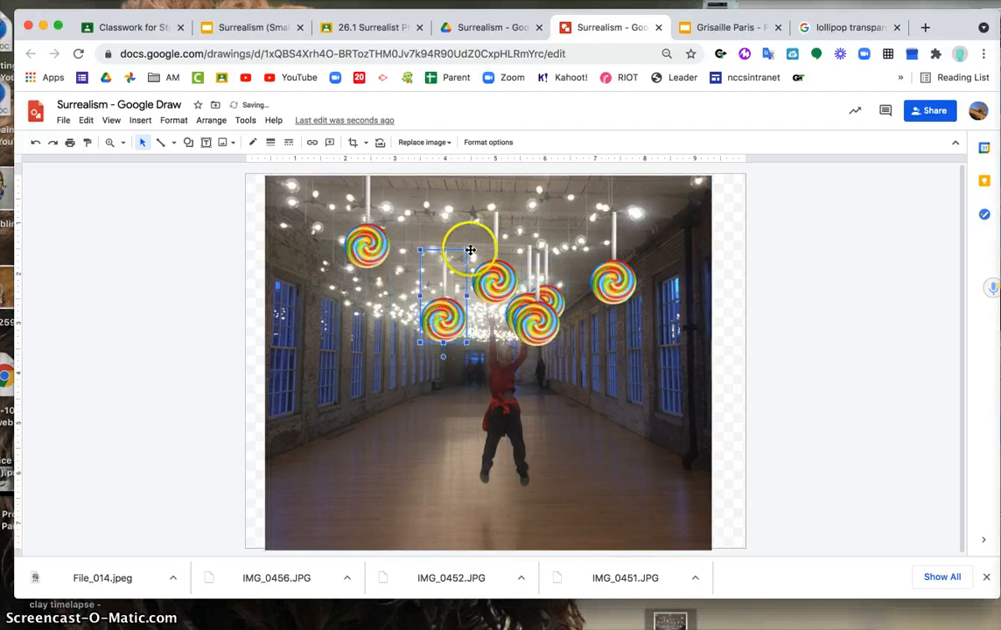
pyautogui.moveTo(466, 250); pyautogui.dragTo(454, 263)
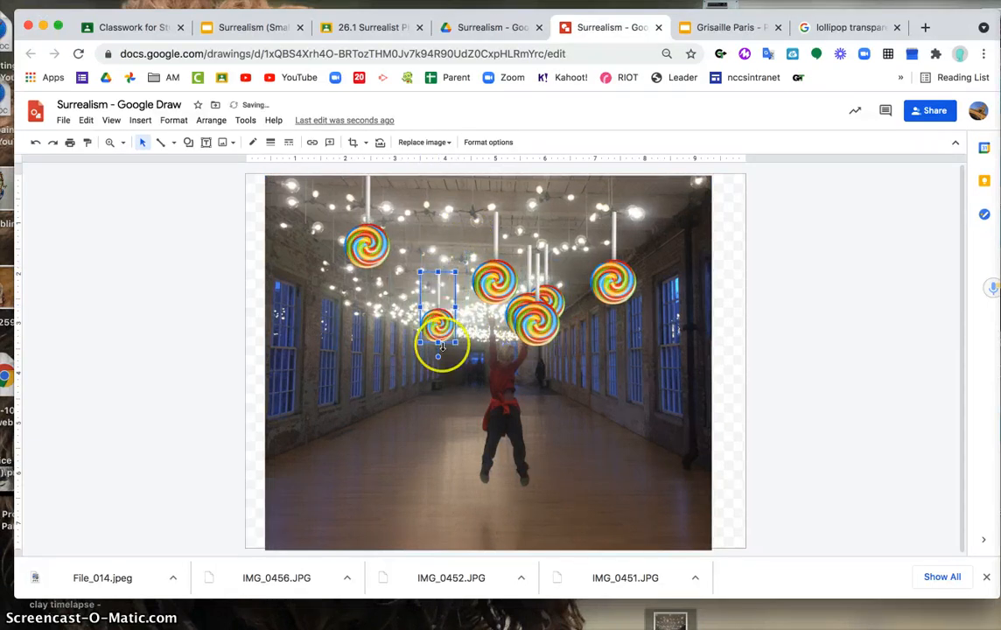
# - Shrink further lollipop copies and hang them in a row left of the figure's raised hands
pyautogui.click(556, 230)
pyautogui.click(562, 255)
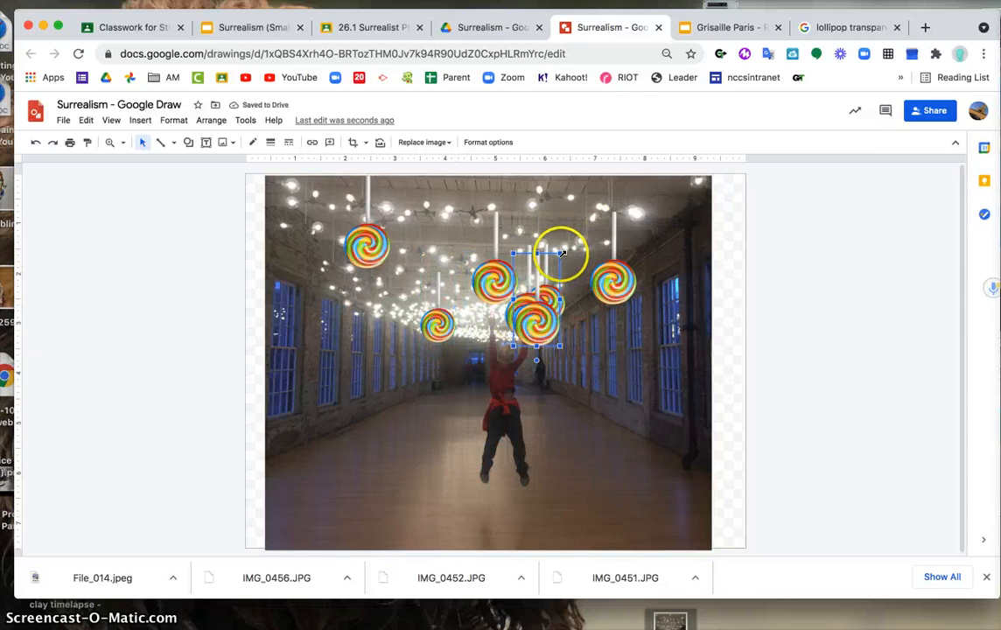
pyautogui.moveTo(563, 254); pyautogui.dragTo(549, 279)
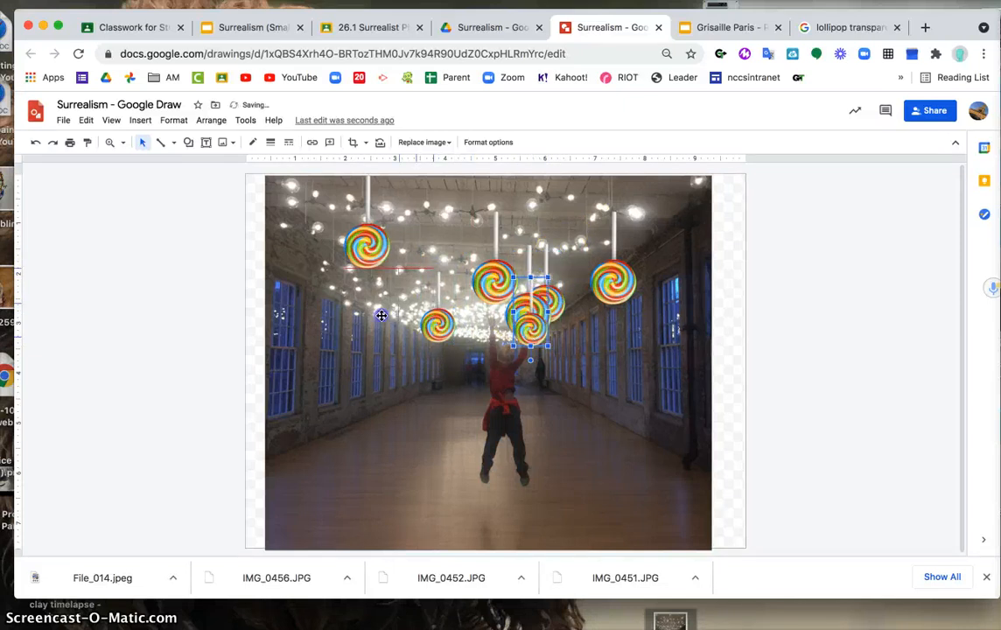
pyautogui.moveTo(412, 321); pyautogui.dragTo(467, 322)
pyautogui.doubleClick(439, 325)
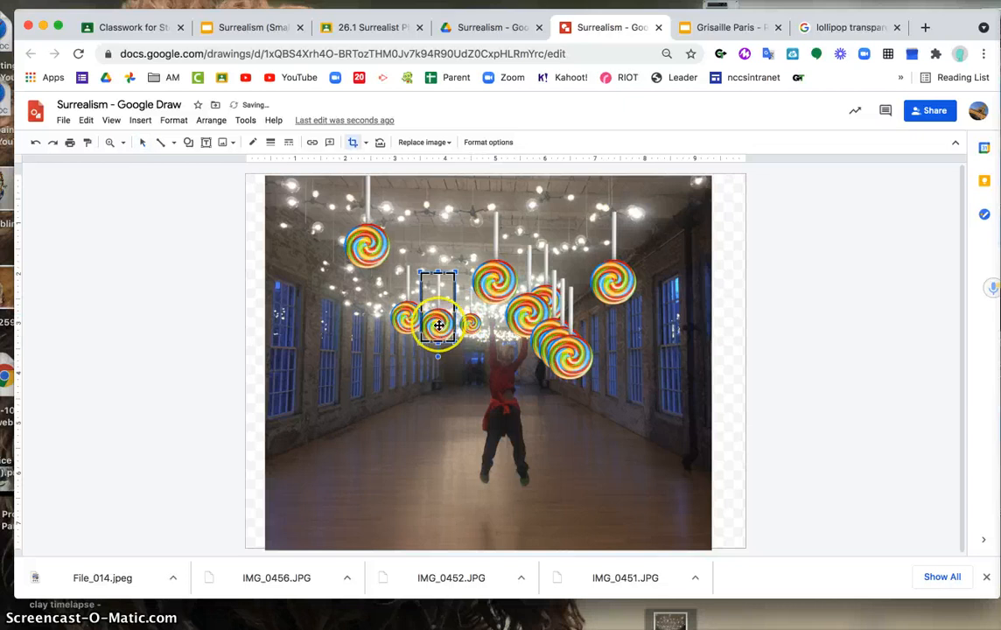
pyautogui.press('Return')
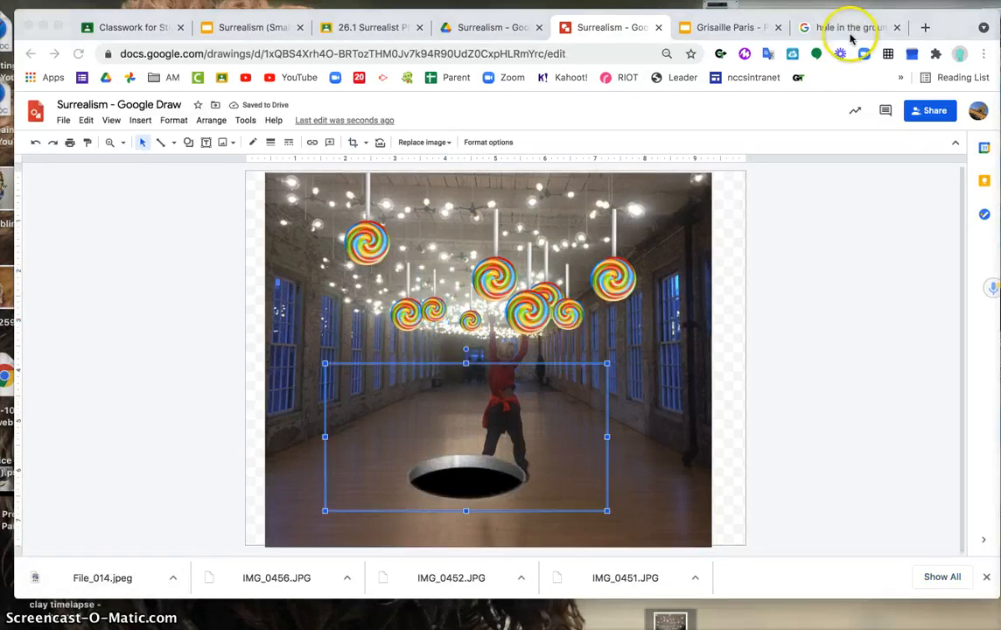
# - Check the hole image results, shrink the oval hole image to about 5 inches wide and place it on the floor beneath the figure's feet
pyautogui.click(850, 33)
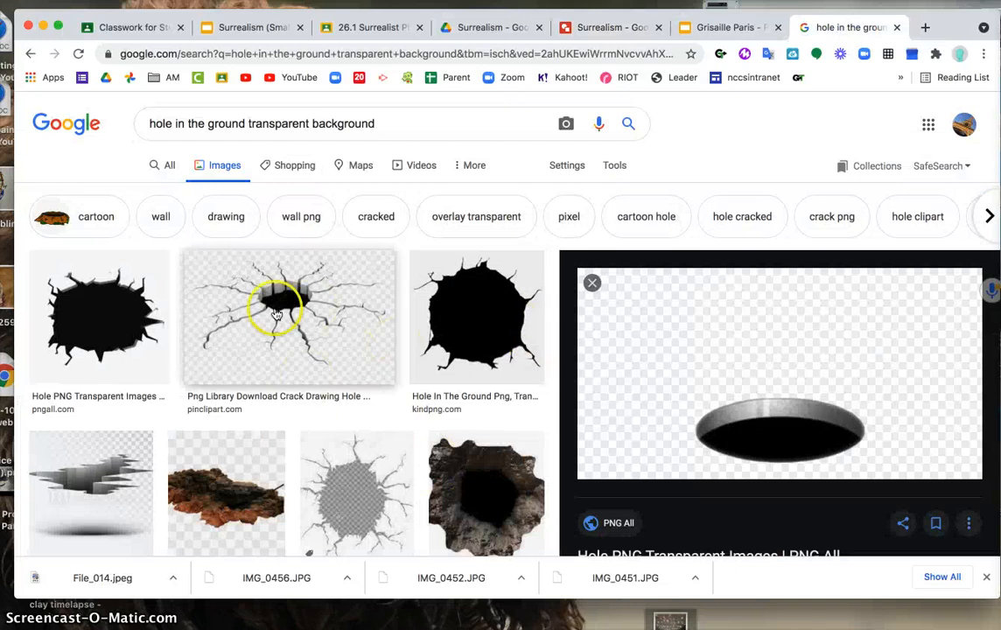
pyautogui.click(321, 304)
pyautogui.click(578, 29)
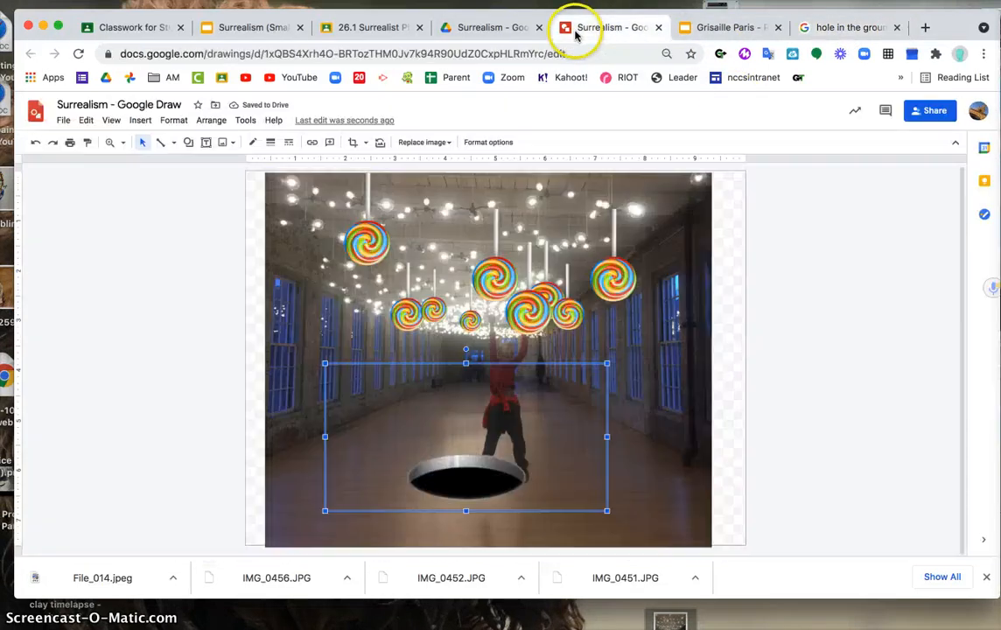
pyautogui.moveTo(477, 493); pyautogui.dragTo(511, 486)
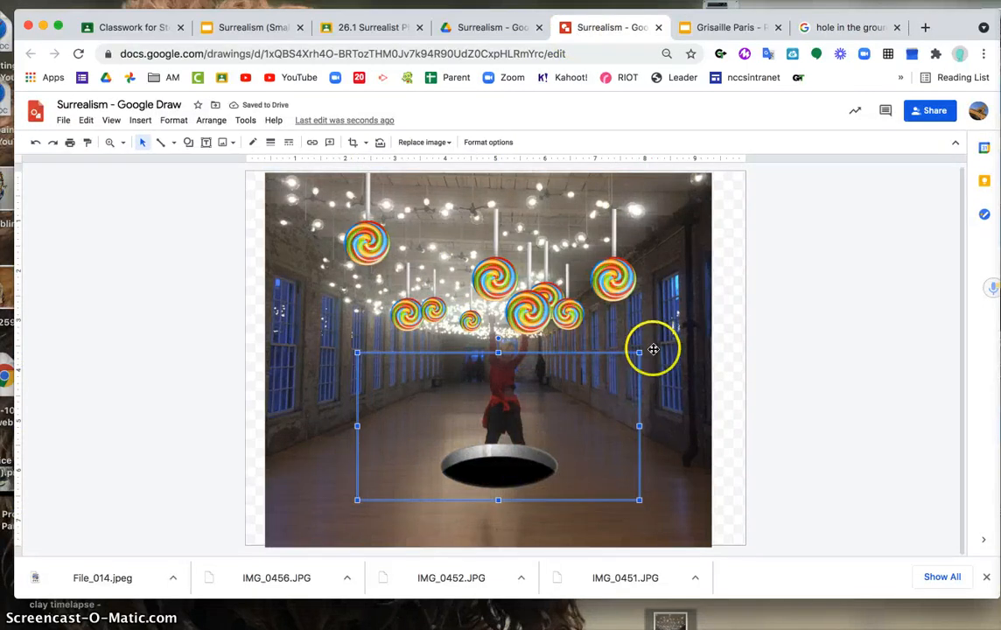
pyautogui.moveTo(640, 353); pyautogui.dragTo(609, 370)
pyautogui.moveTo(569, 436); pyautogui.dragTo(582, 474)
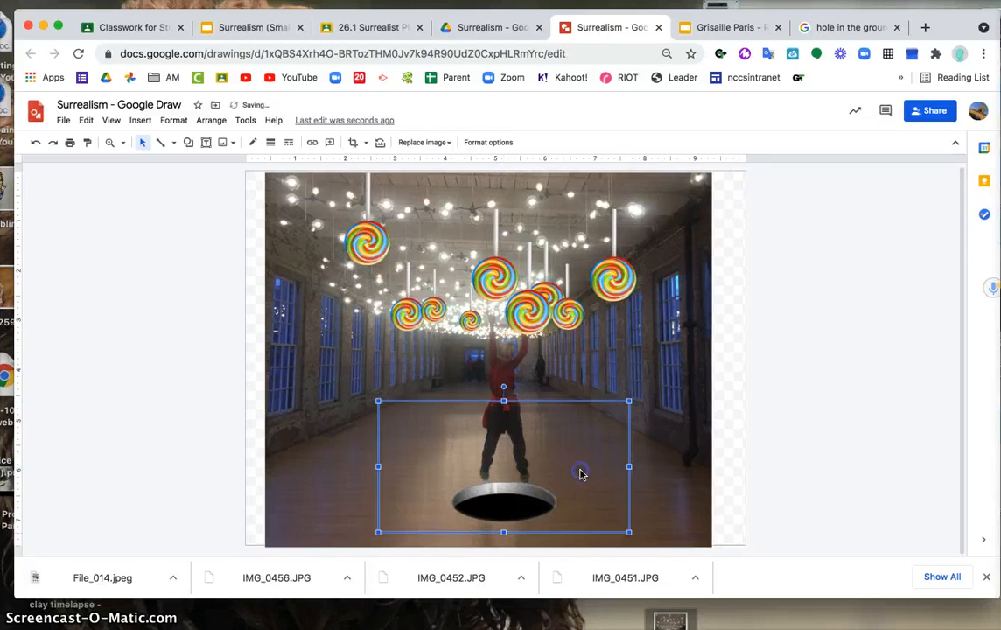
pyautogui.click(739, 431)
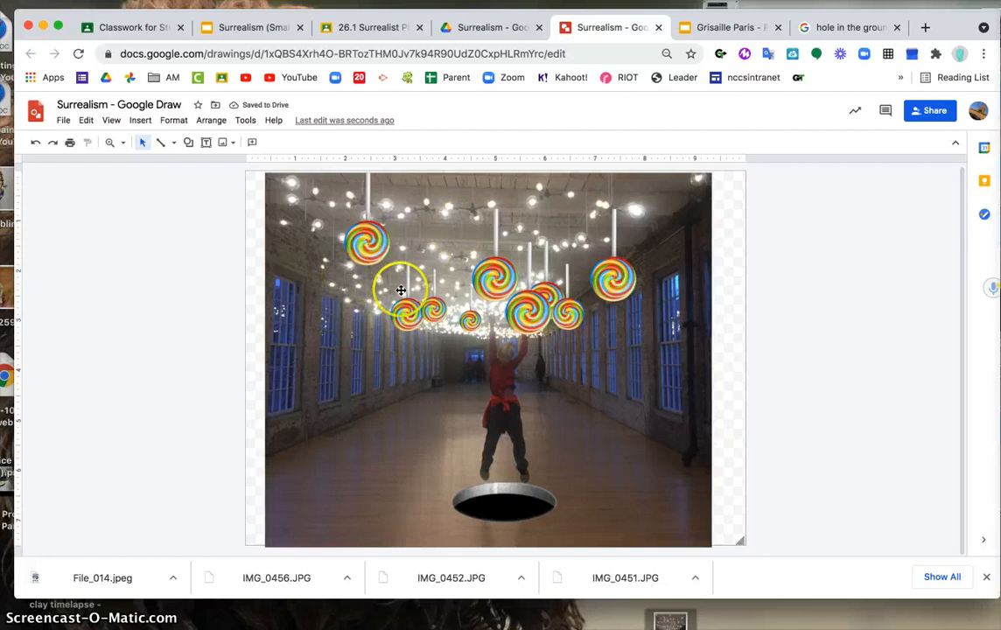
# - Raise the leftmost small lollipop slightly, and shrink the one beside it while shifting it toward the figure's hands
pyautogui.click(407, 301)
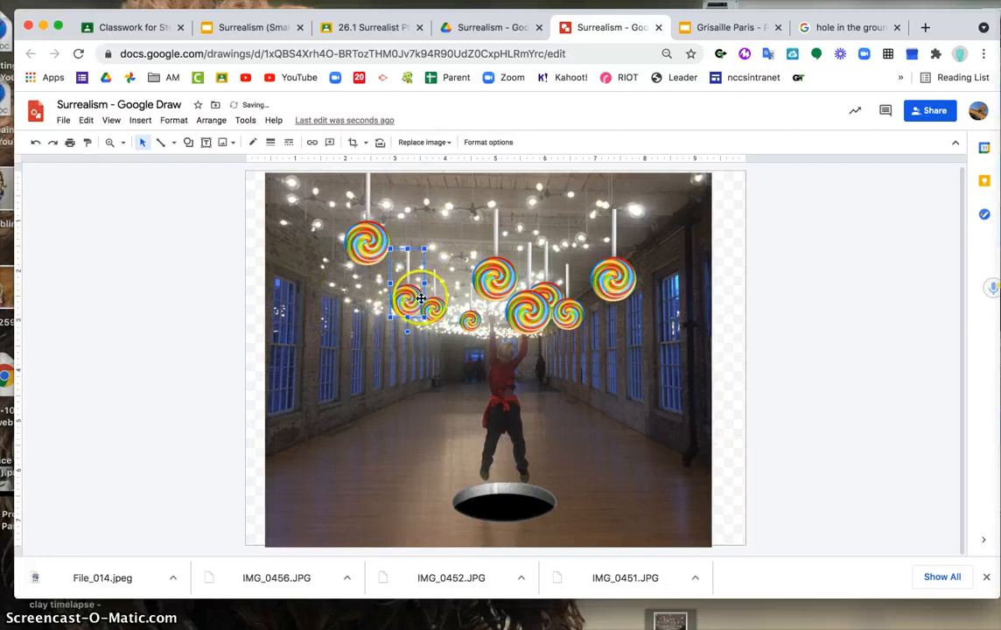
pyautogui.click(436, 308)
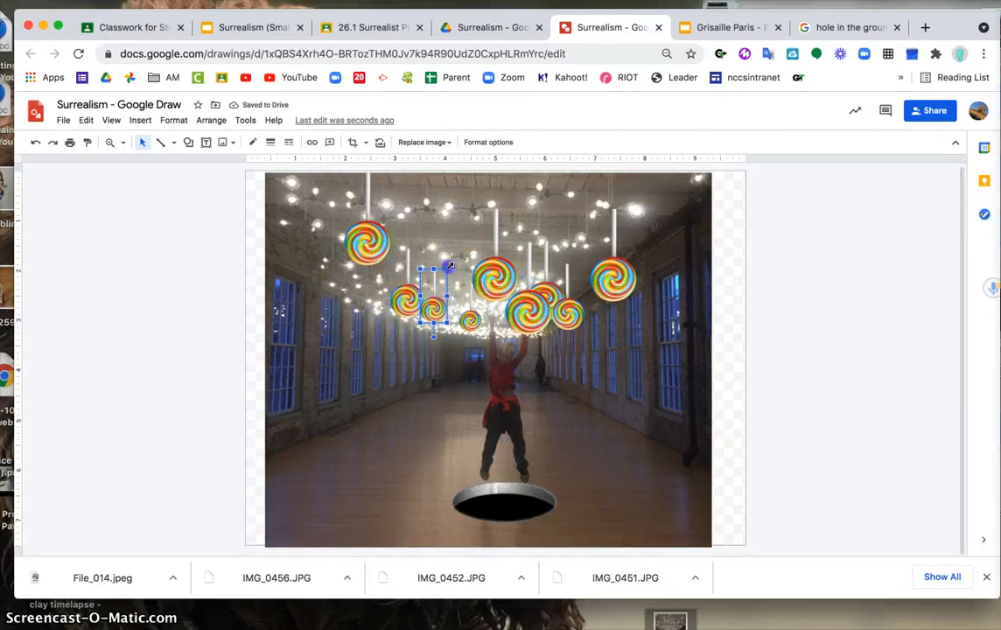
pyautogui.moveTo(447, 273); pyautogui.dragTo(455, 315)
# - Enlarge the lollipop above the figure's hands to about 1.2 inches wide and hang it from the ceiling, to the right of the figure
pyautogui.click(526, 321)
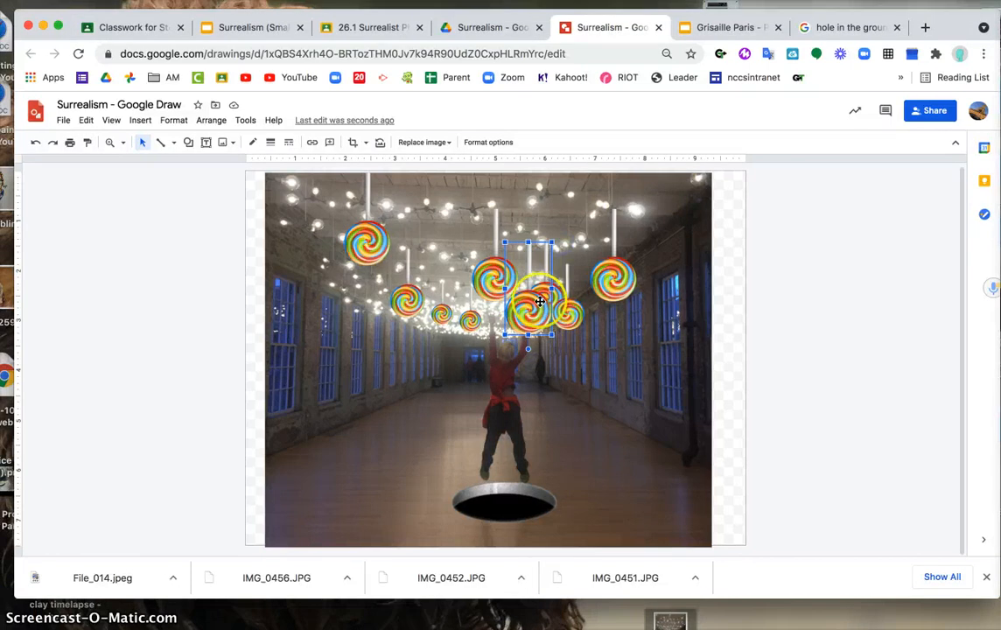
pyautogui.moveTo(578, 243); pyautogui.dragTo(530, 276)
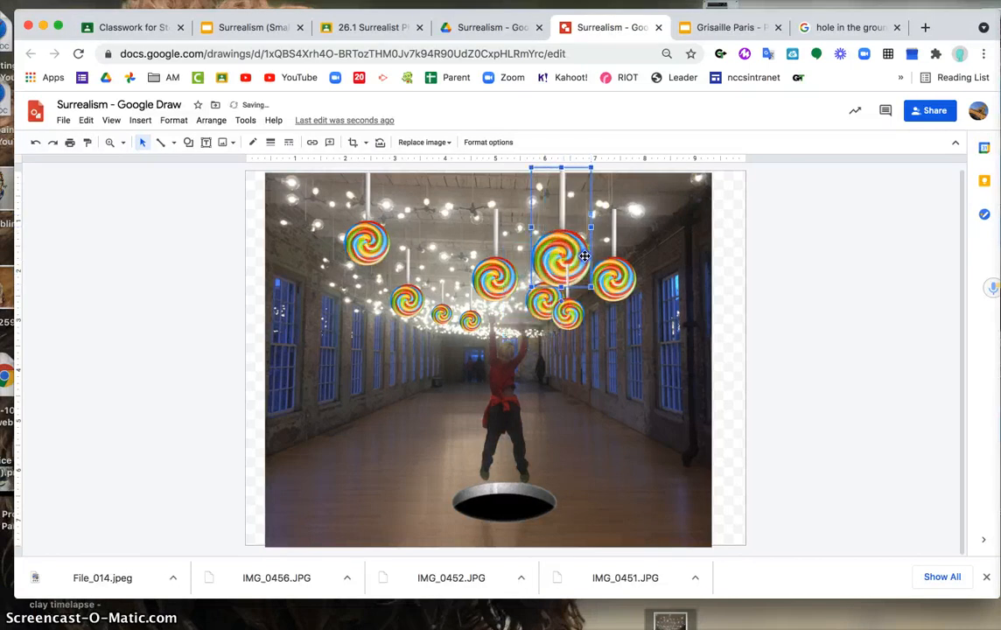
pyautogui.moveTo(585, 258); pyautogui.dragTo(585, 249)
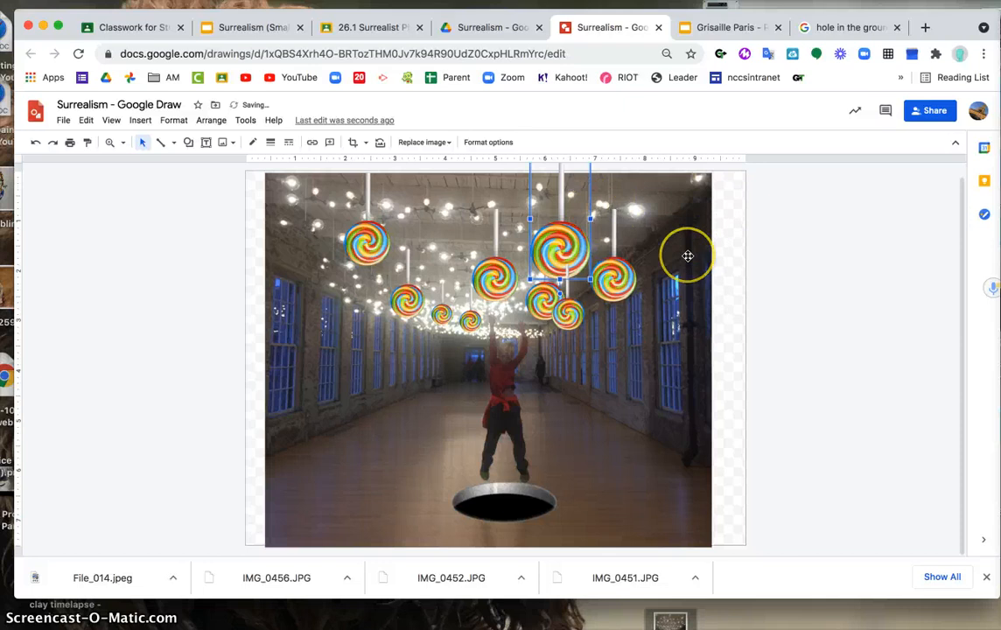
# - Trim the enlarged lollipop's stick so that it ends at the photo's upper edge
pyautogui.scroll(1, 688, 256)
pyautogui.click(560, 280)
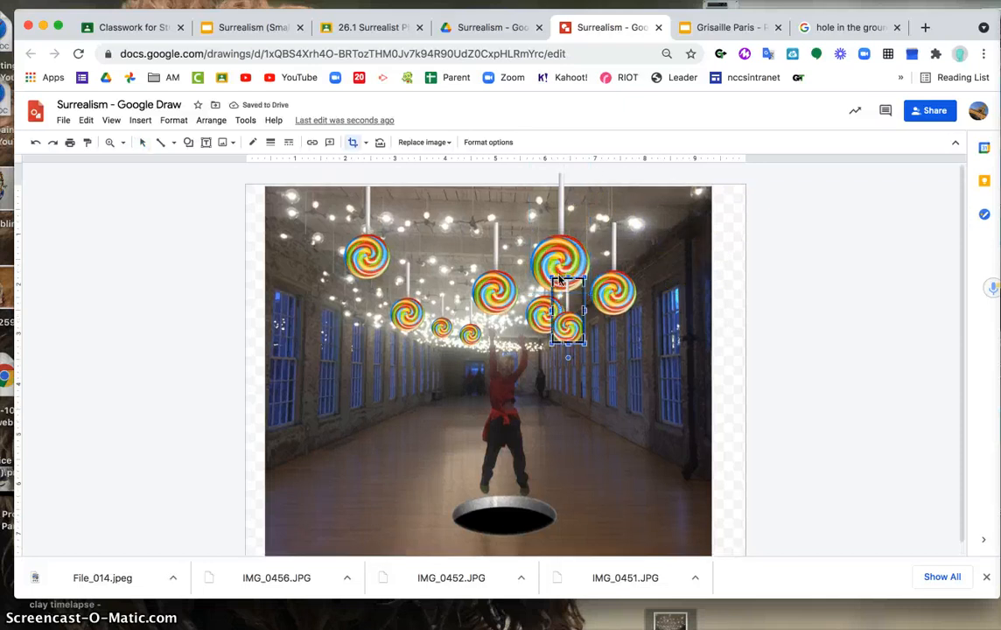
pyautogui.click(561, 175)
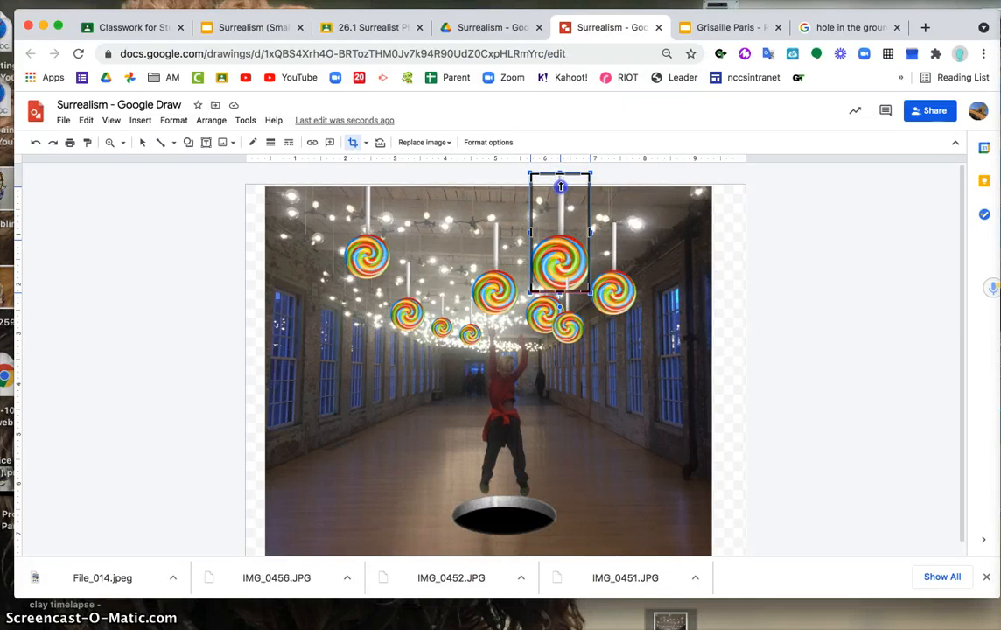
pyautogui.click(655, 194)
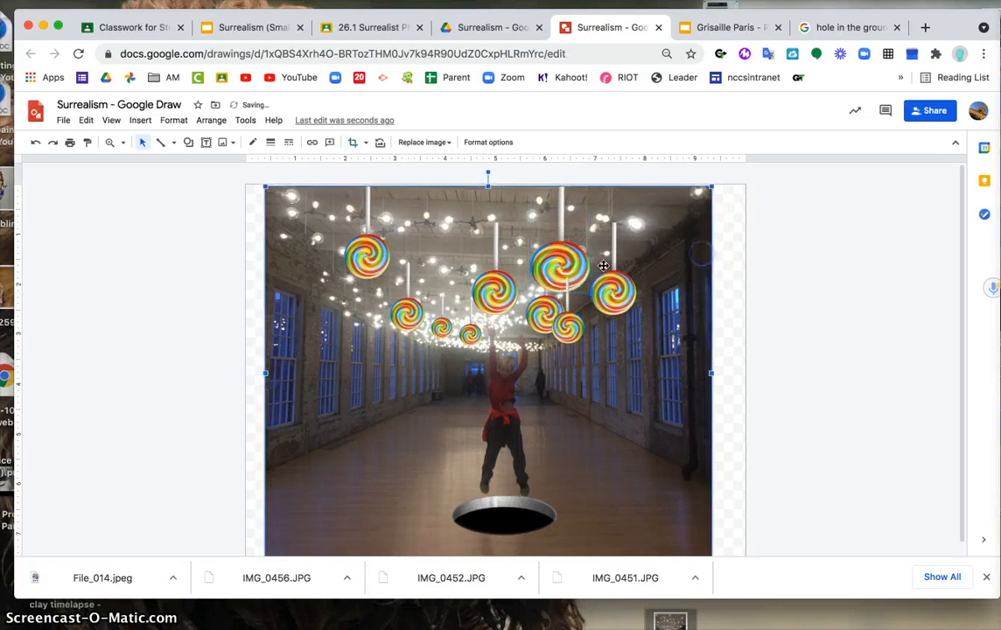
# - Move the large lollipop above the figure's raised hands and shrink the tiny lollipop just left of the hands
pyautogui.click(564, 277)
pyautogui.moveTo(539, 276); pyautogui.dragTo(546, 254)
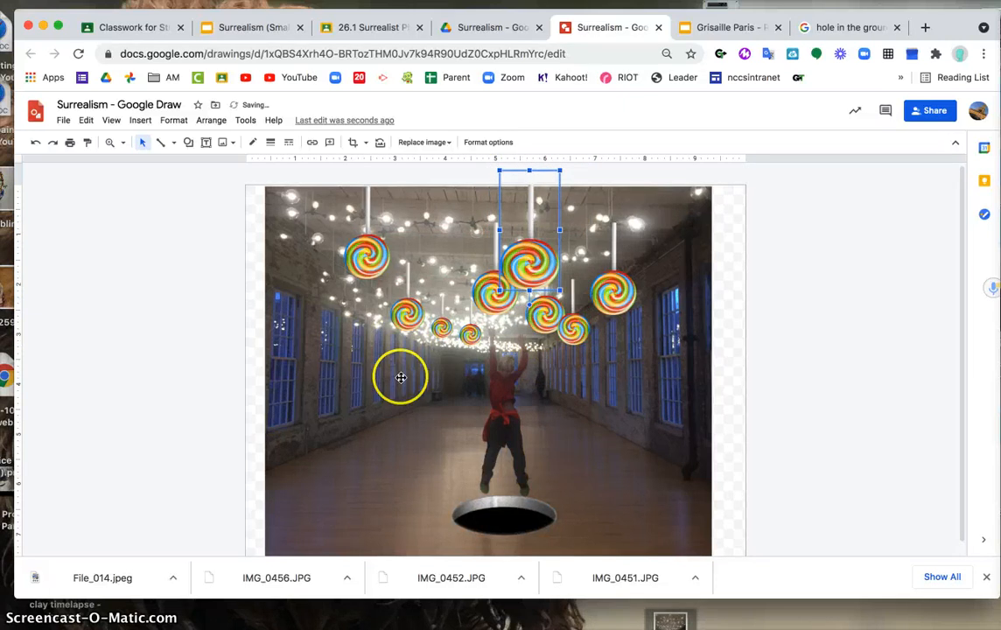
pyautogui.click(466, 335)
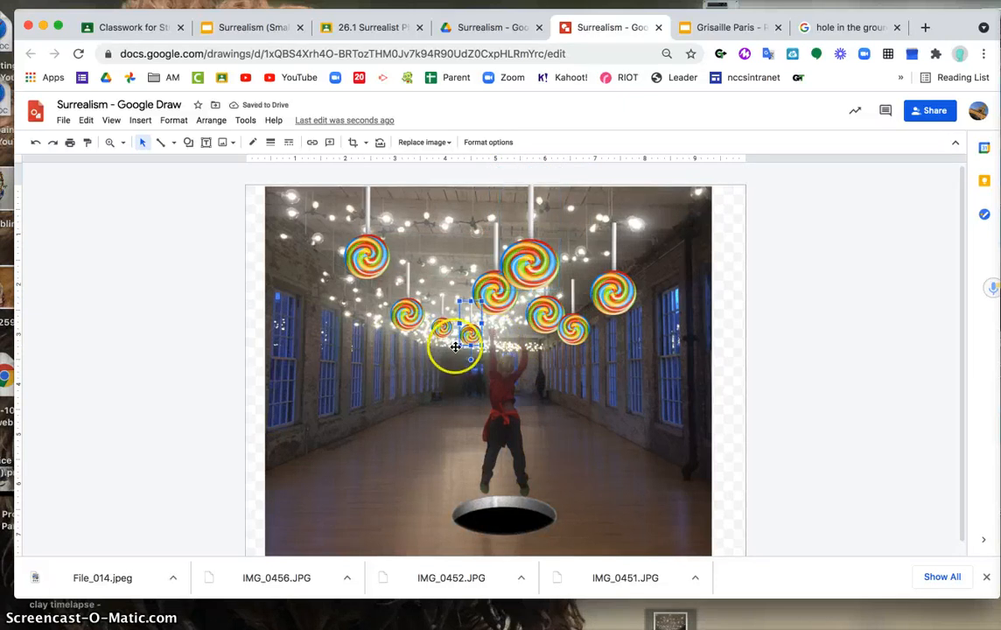
pyautogui.moveTo(467, 335); pyautogui.dragTo(471, 327)
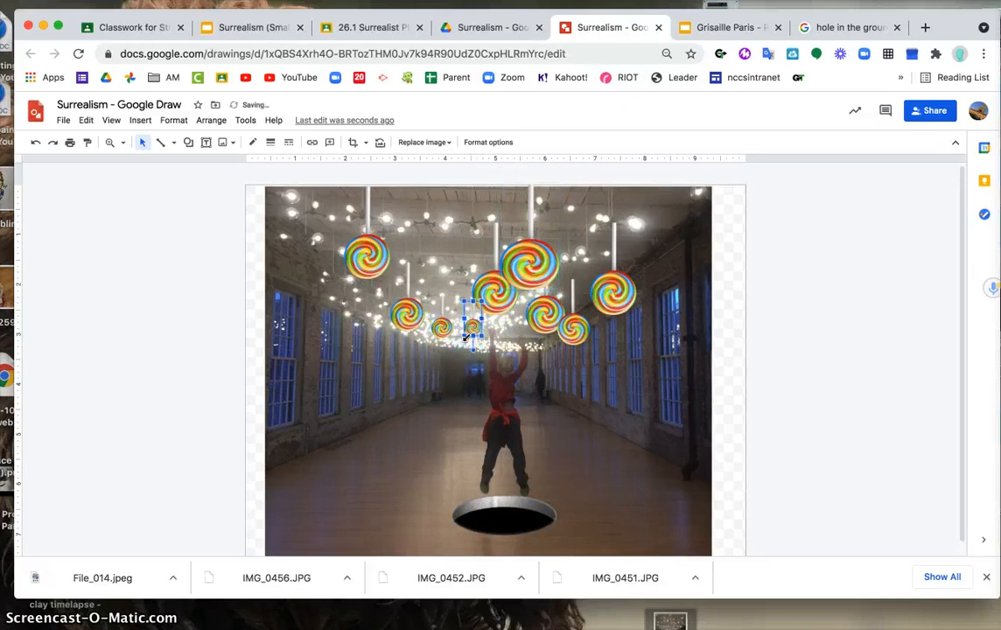
# - Move the small lollipop on the right over its larger neighbour and try layering it with Send backward and Bring to front
pyautogui.click(574, 333)
pyautogui.moveTo(574, 334); pyautogui.dragTo(548, 336)
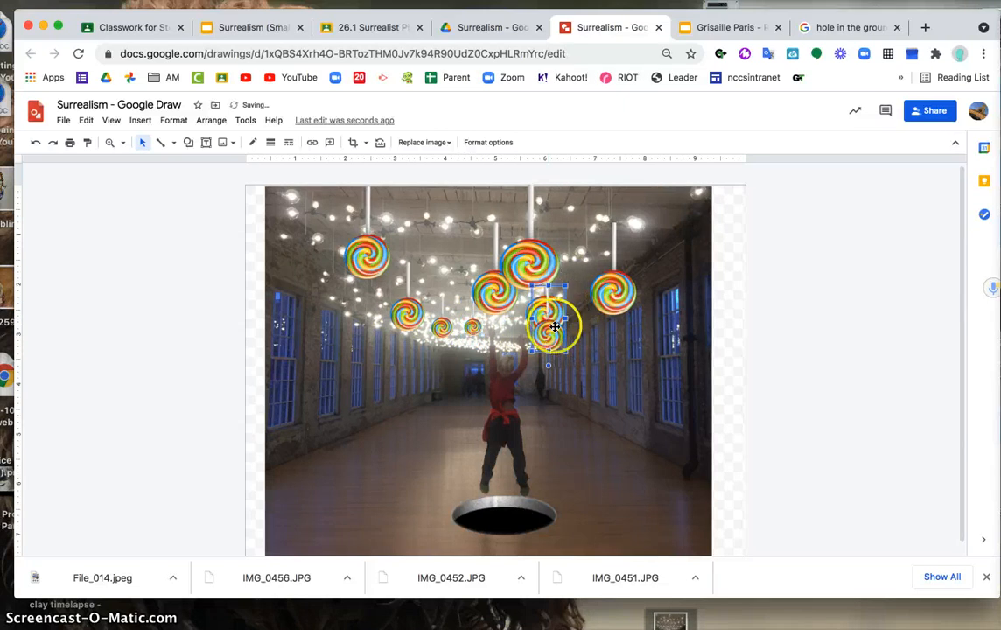
pyautogui.rightClick(550, 340)
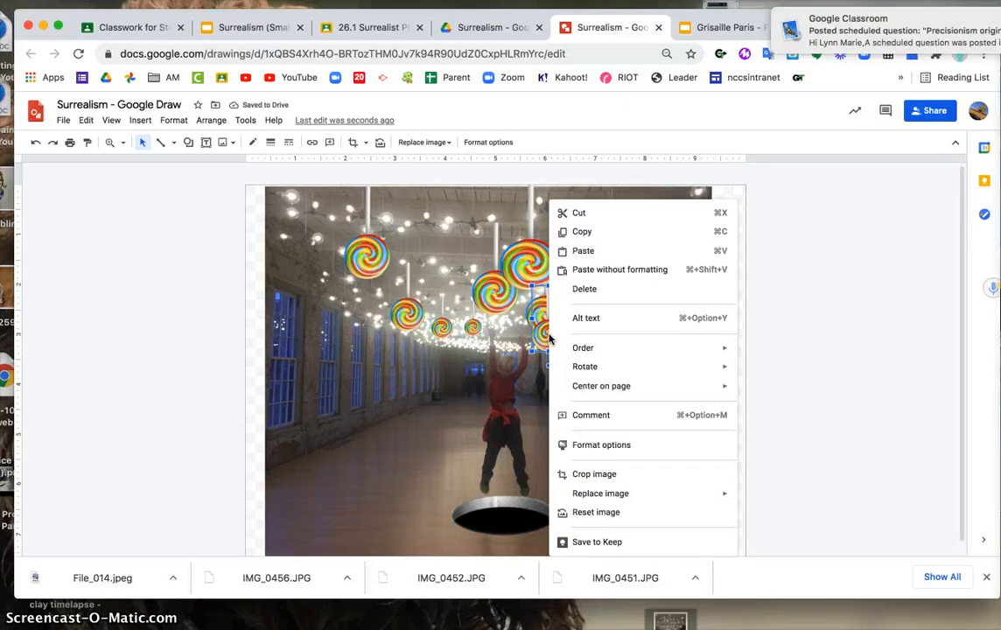
pyautogui.moveTo(603, 351)
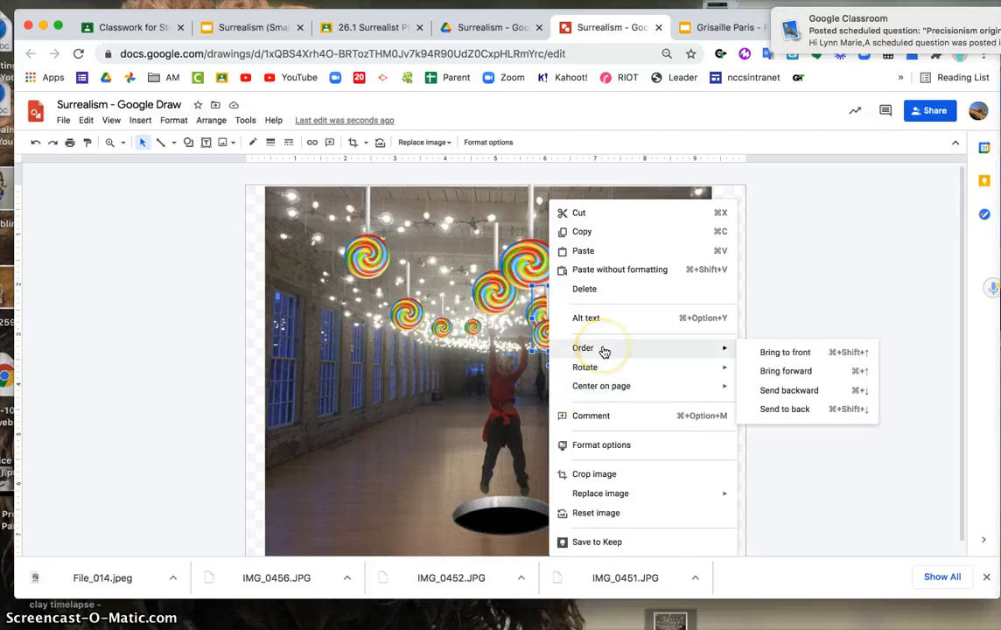
pyautogui.click(805, 391)
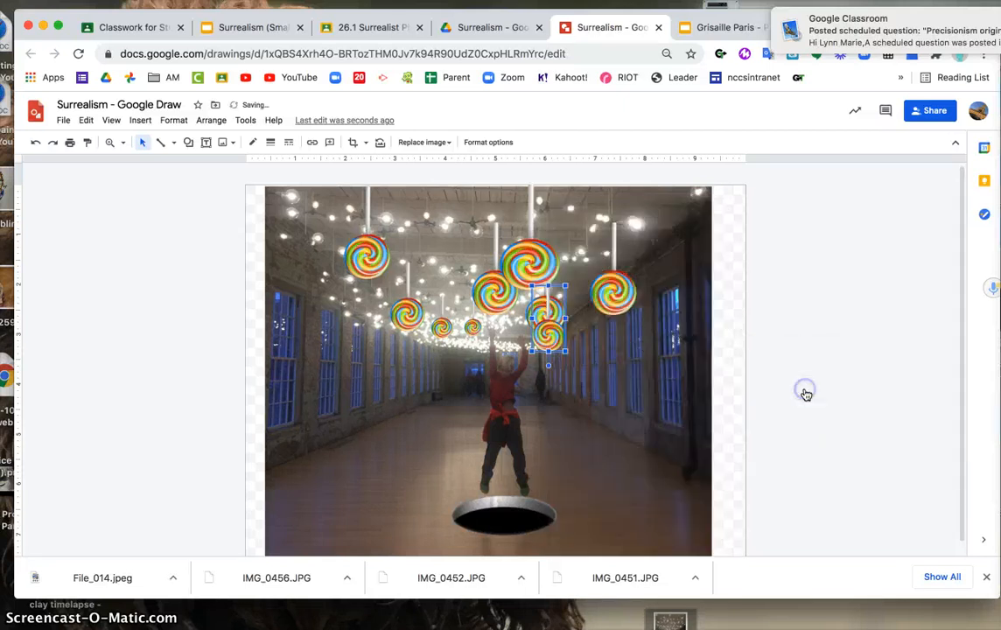
pyautogui.rightClick(539, 306)
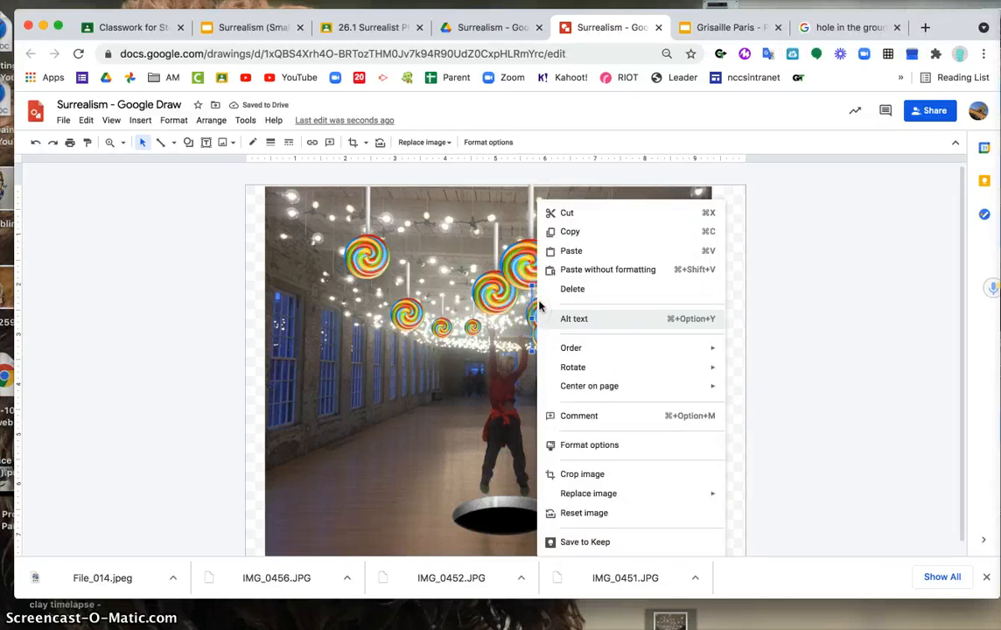
pyautogui.moveTo(592, 350)
pyautogui.click(789, 353)
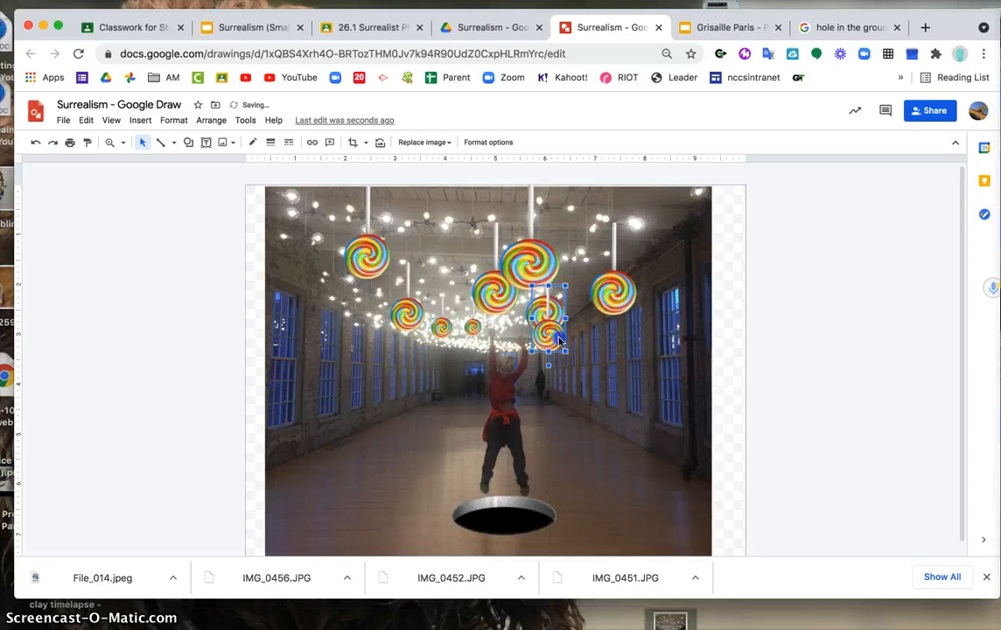
# - Bring the larger neighbouring lollipop to the front and tuck the small one behind its lower left edge, above the figure's hand
pyautogui.moveTo(528, 342); pyautogui.dragTo(517, 337)
pyautogui.rightClick(555, 337)
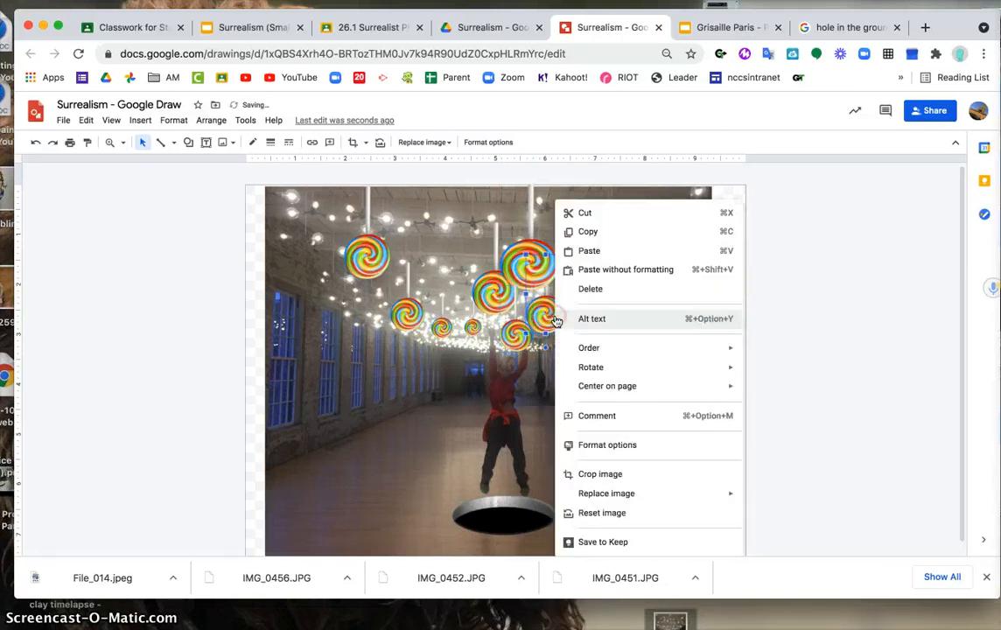
pyautogui.moveTo(613, 354)
pyautogui.click(793, 351)
pyautogui.click(519, 346)
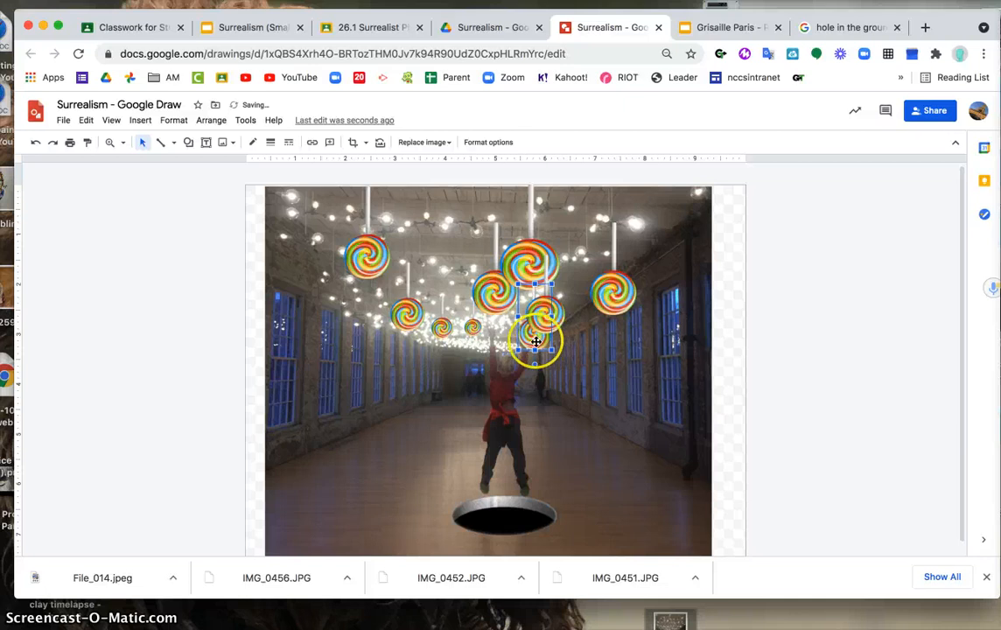
pyautogui.moveTo(508, 342); pyautogui.dragTo(526, 342)
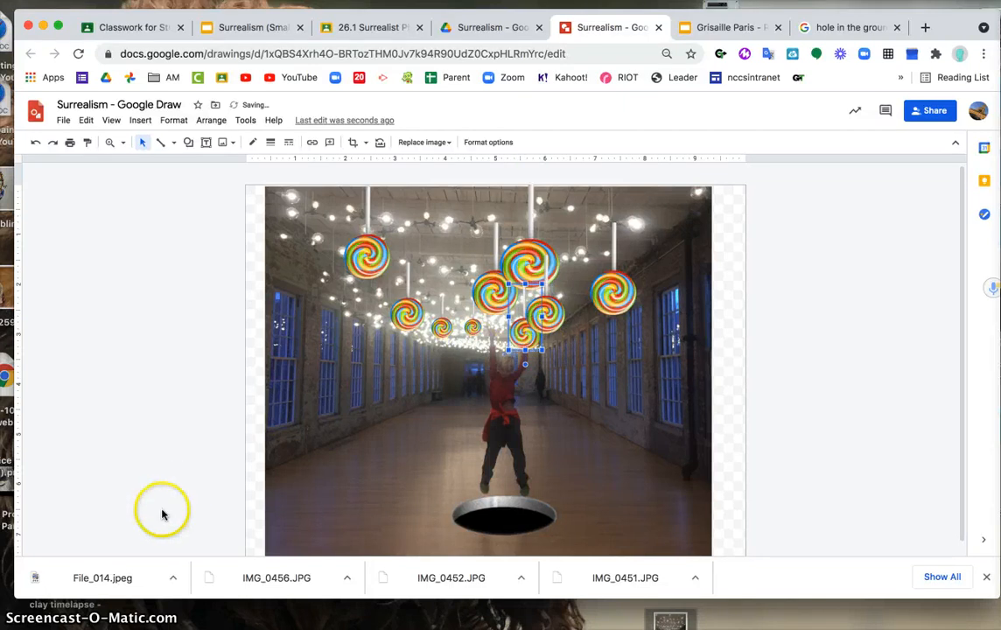